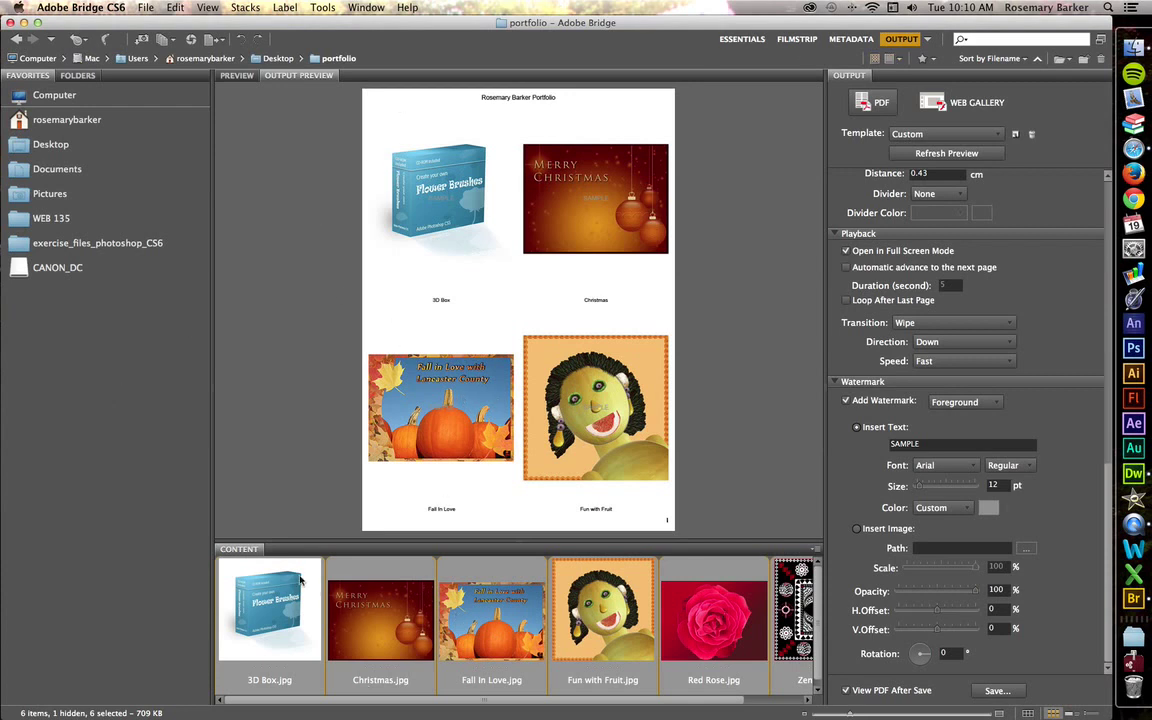
Step: Switch the Output panel from PDF to Web Gallery, showing the Standard template settings
click(970, 103)
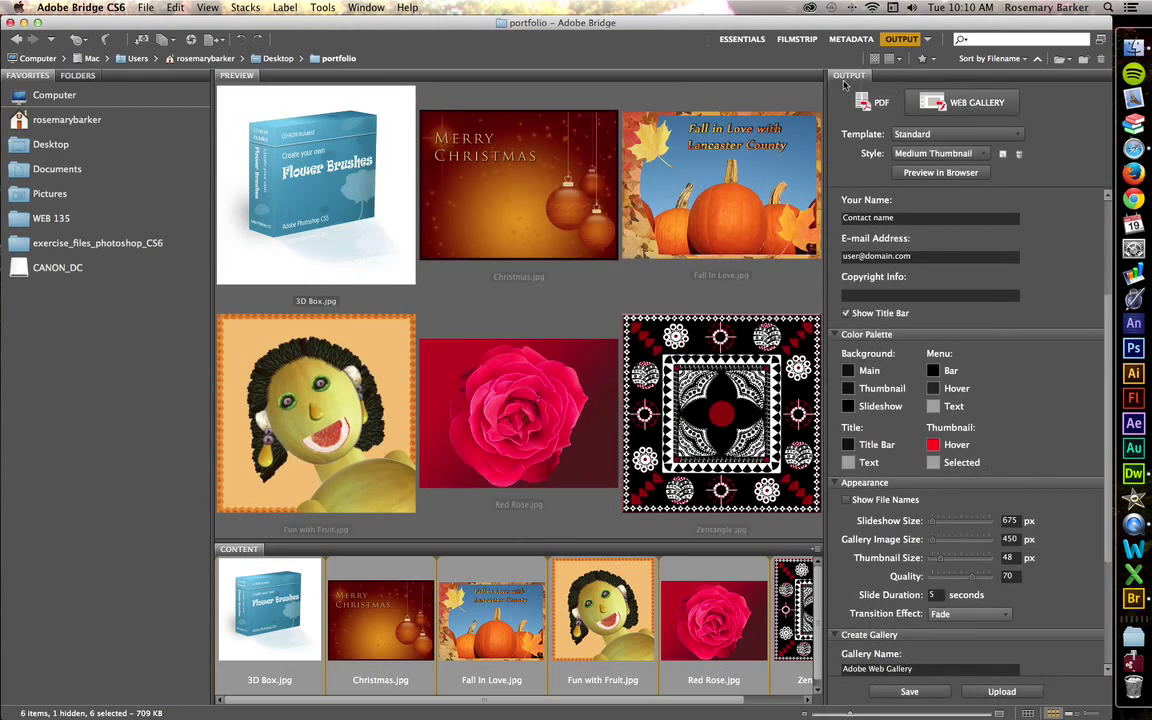
Step: Stay in the Output workspace and set the gallery template to Slideshow with the Darkroom style
click(930, 40)
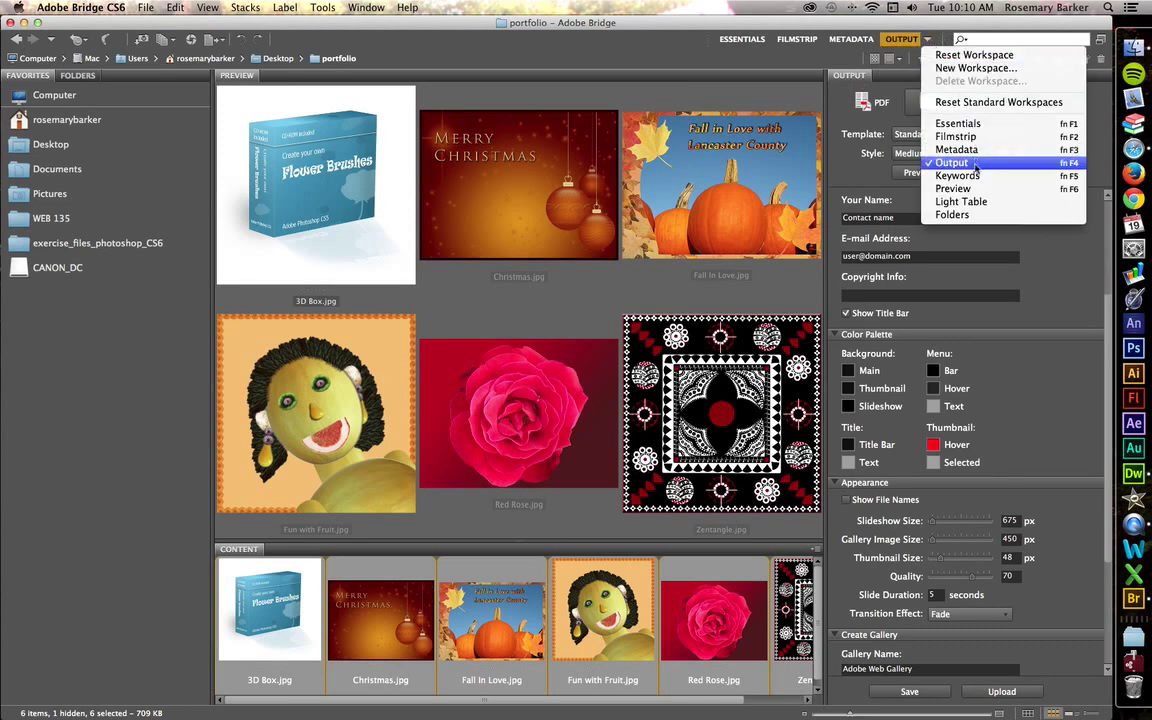
click(973, 163)
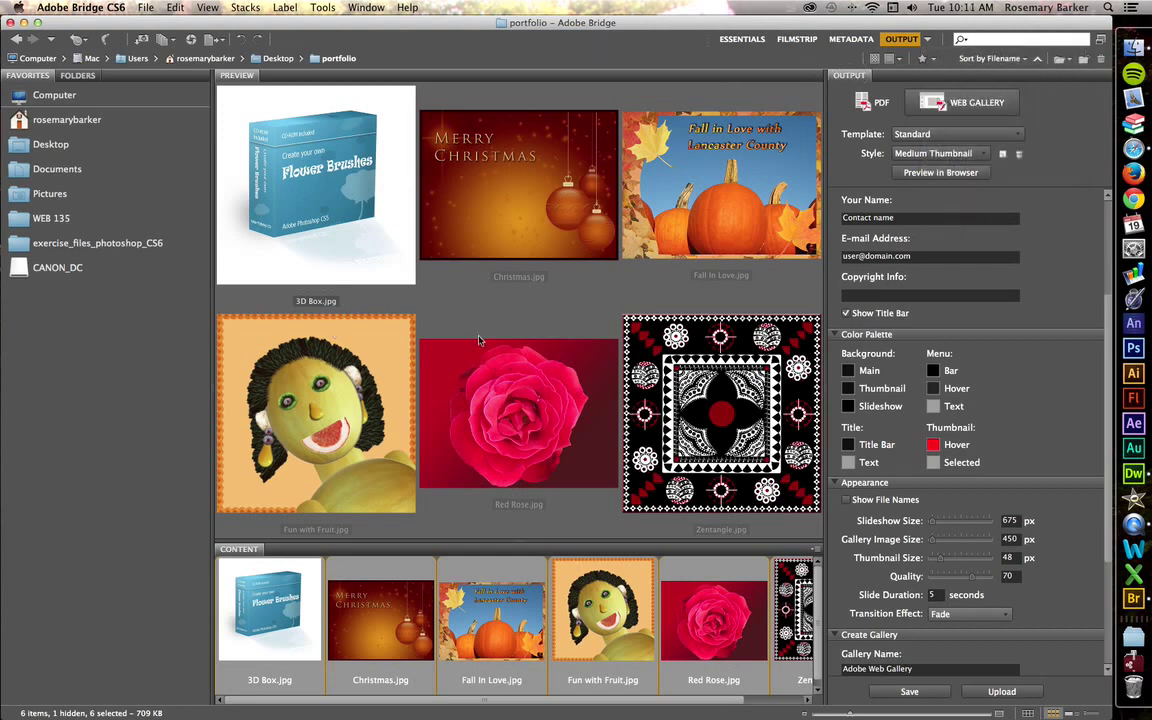
click(938, 134)
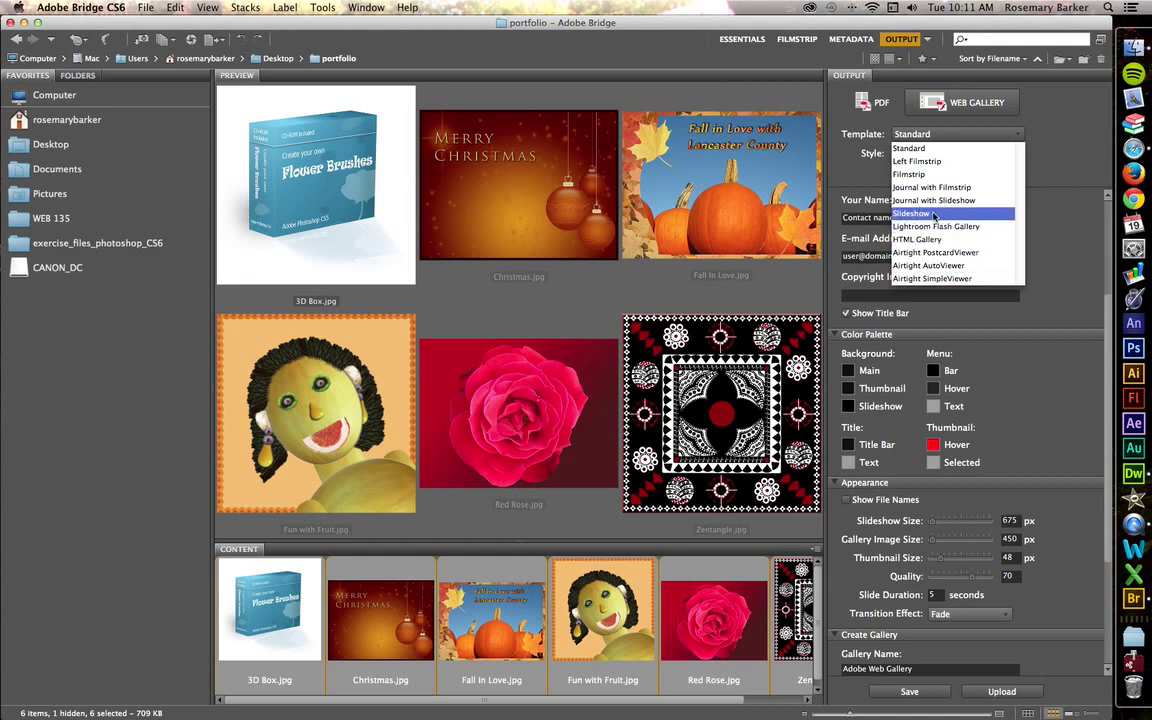
click(840, 192)
key(Up)
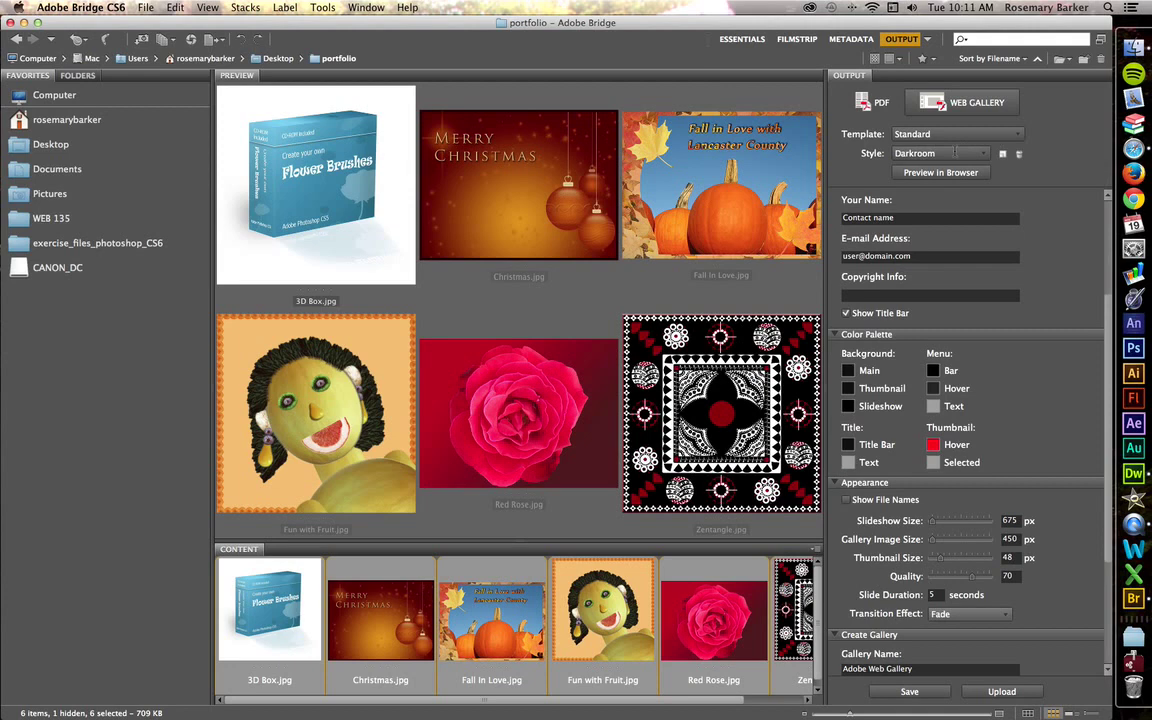
key(Up)
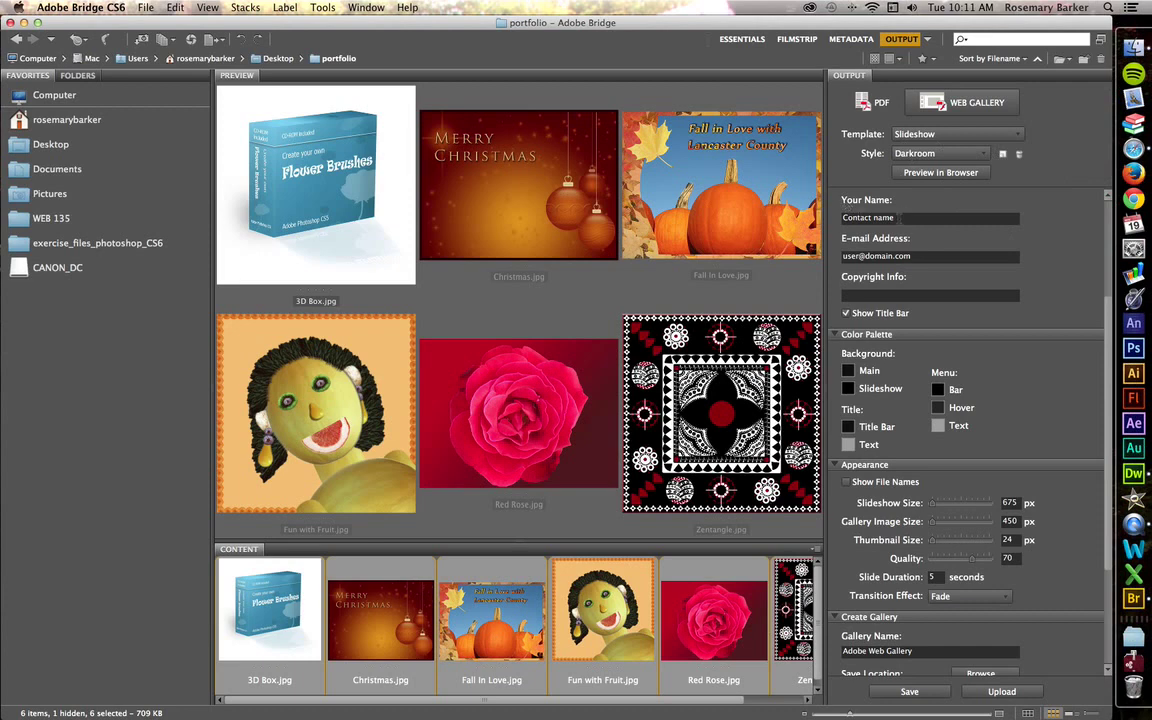
Step: Enter the author's full name in Your Name and clear the placeholder e-mail address
click(913, 217)
text(R)
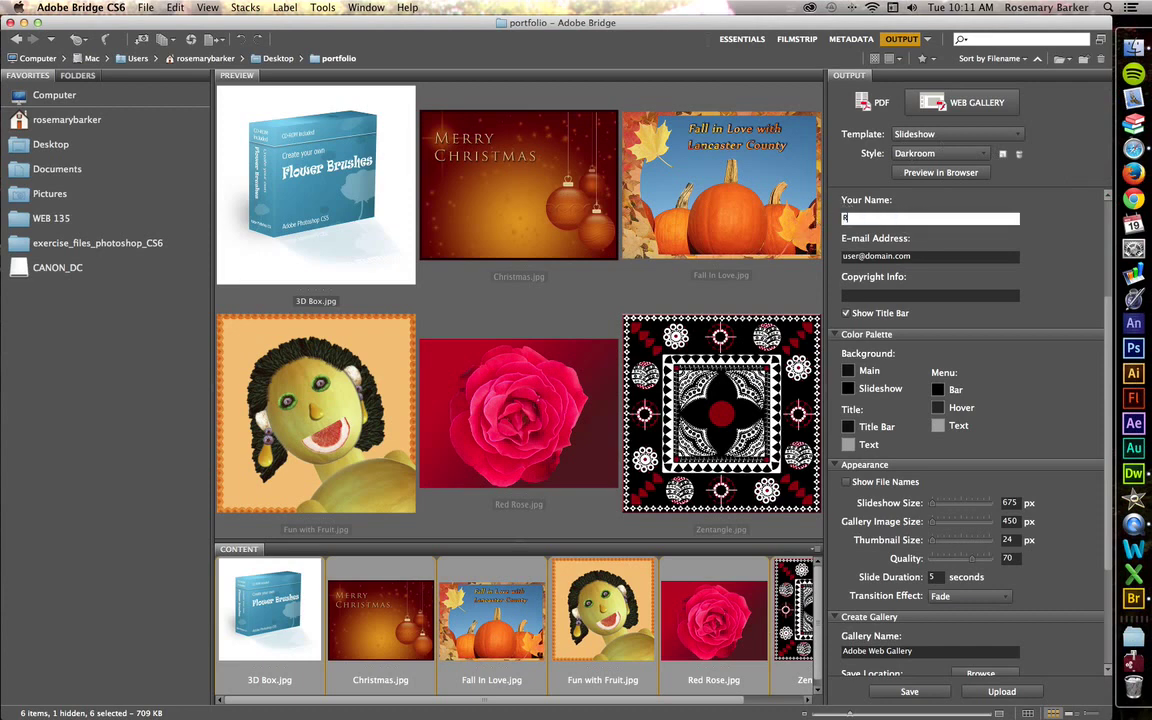
text(osemary Barker)
key(Tab)
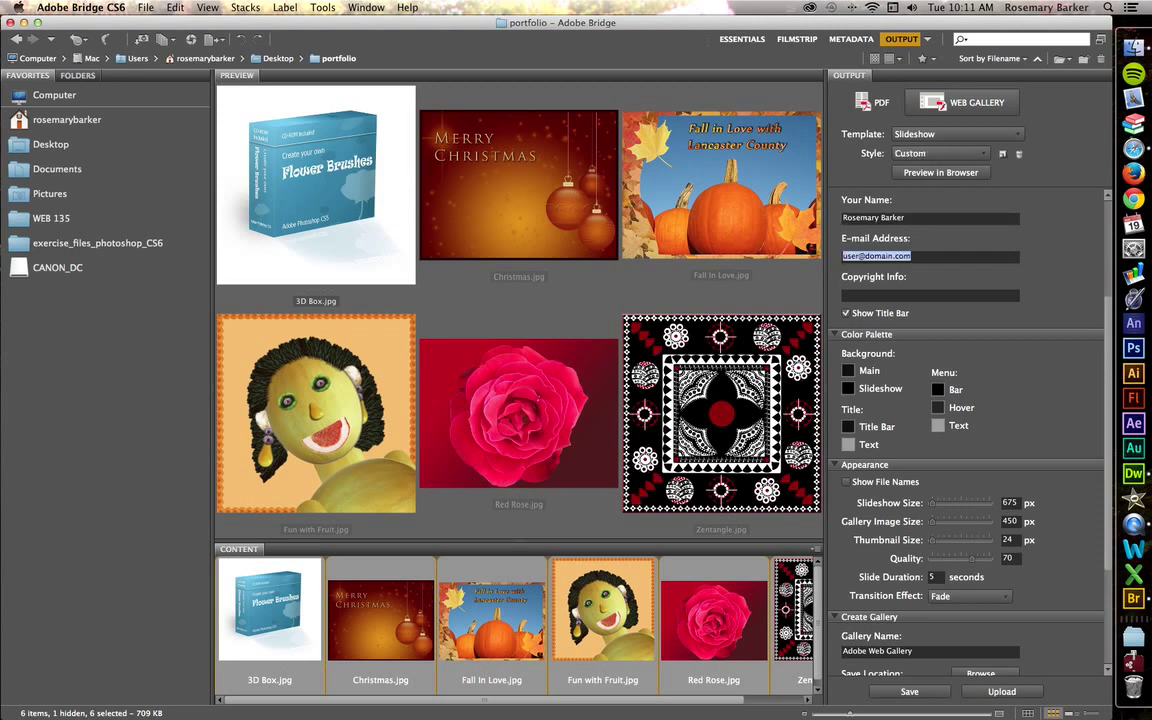
key(BackSpace)
Step: Add the copyright line 'All rights reserved. Copyright 2013' in Copyright Info
click(851, 295)
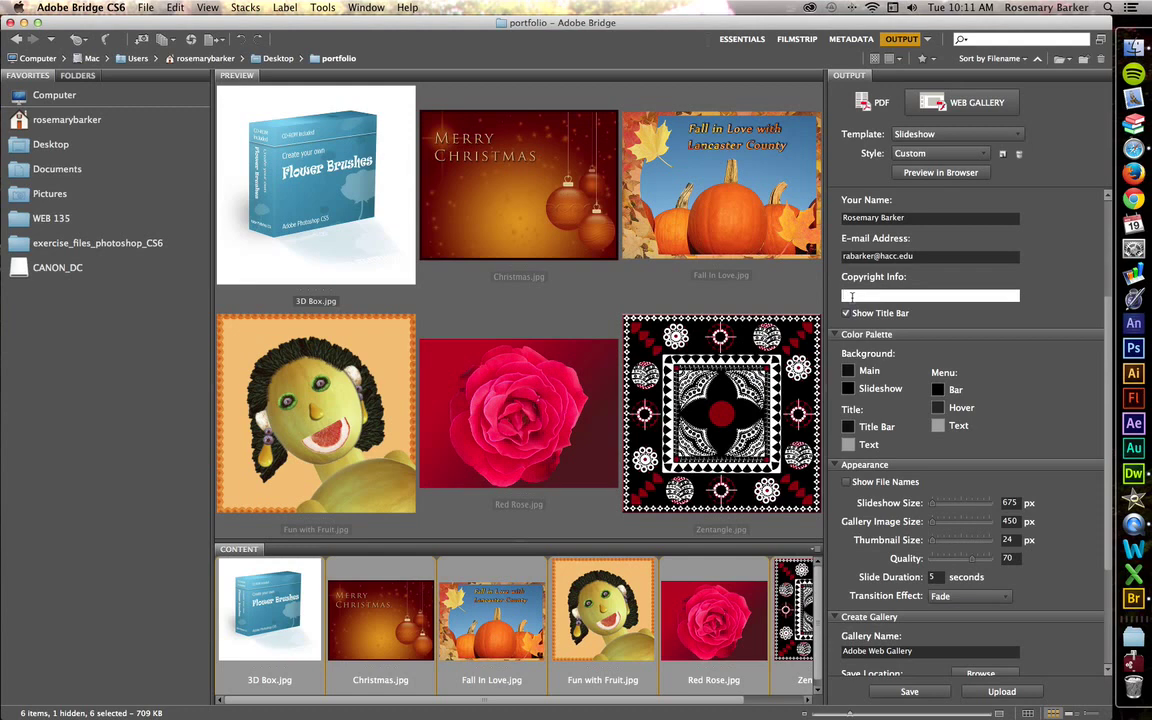
text(All rights reserved. Copyright 2013.)
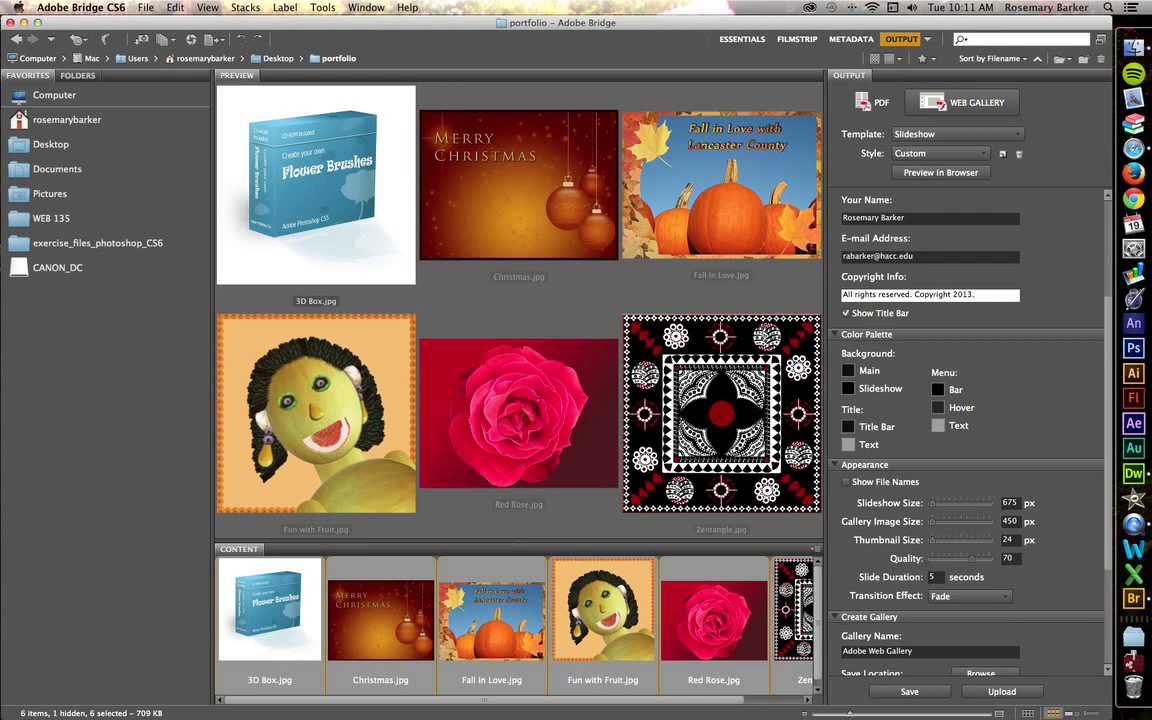
key(Return)
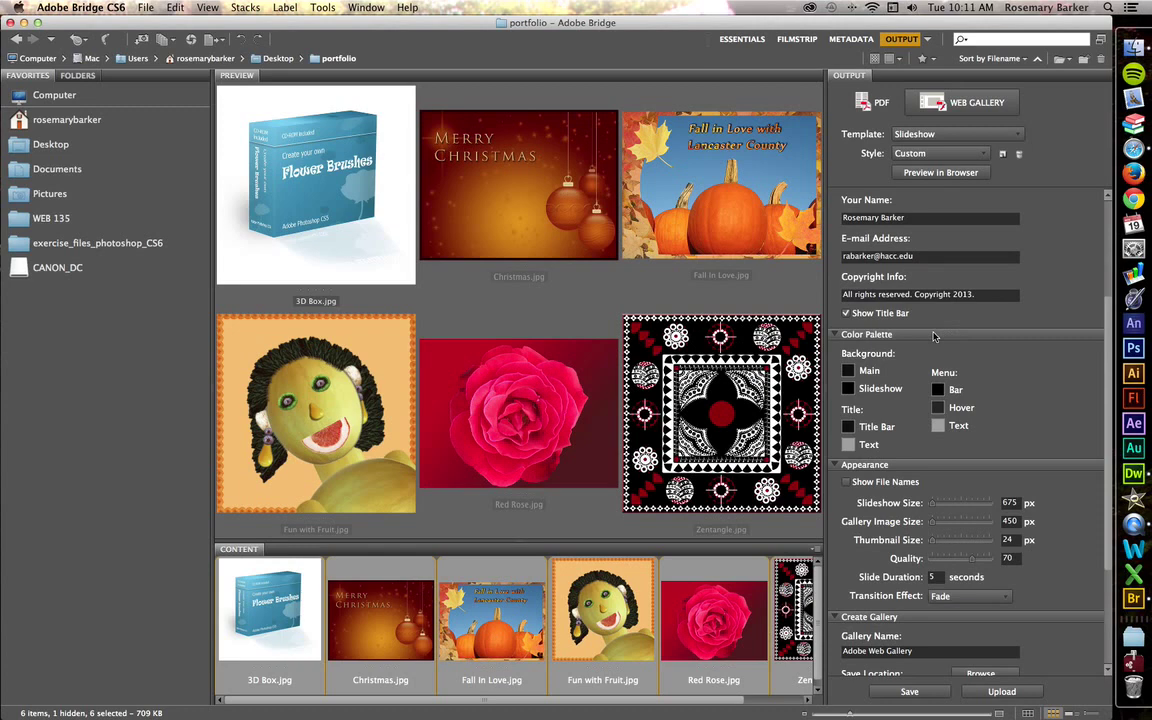
Step: Set the Menu Hover colour in the Color Palette to red
click(872, 334)
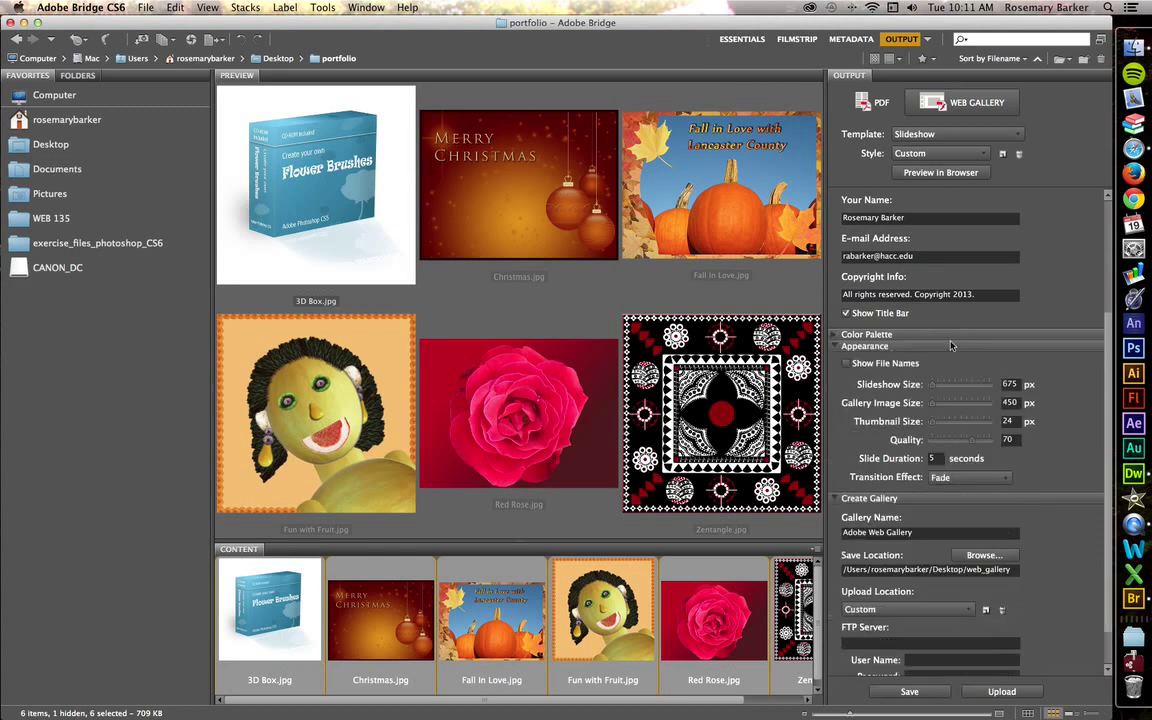
click(834, 335)
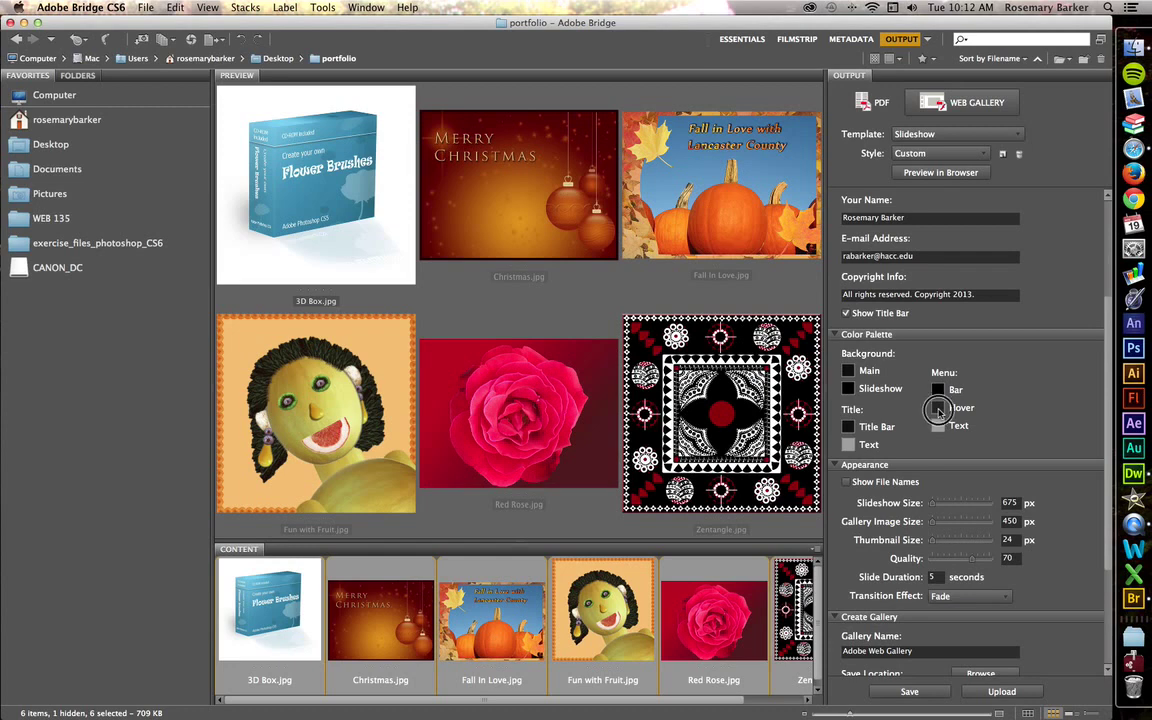
click(846, 370)
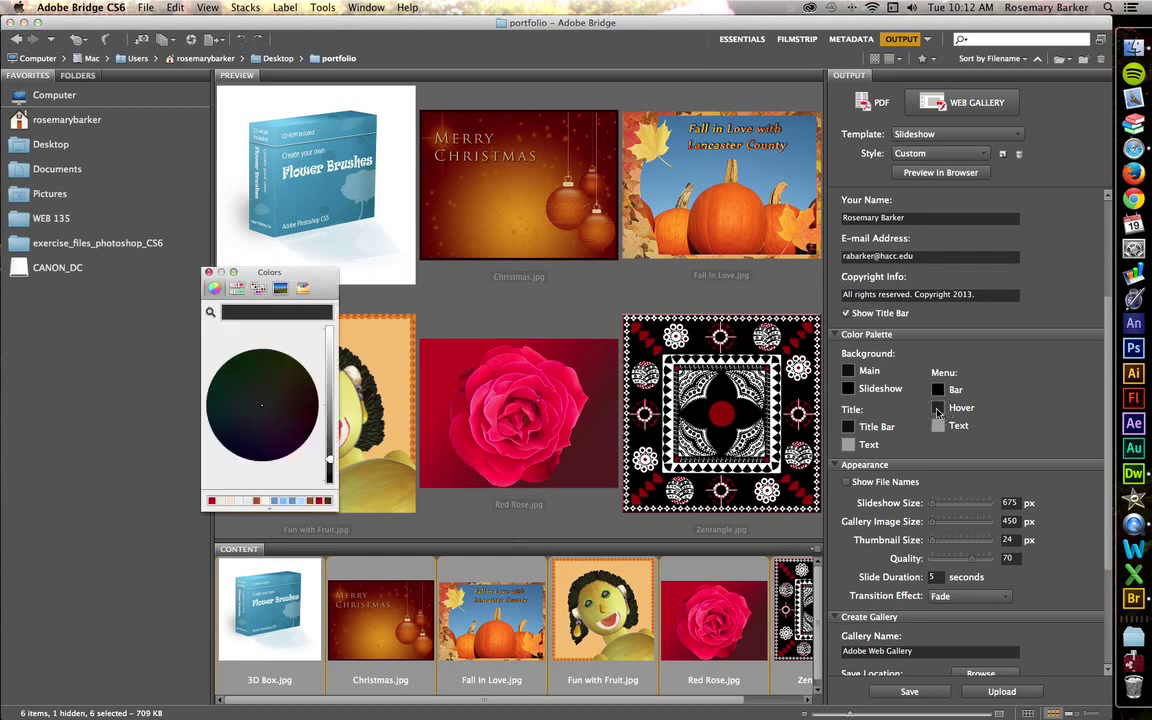
click(211, 500)
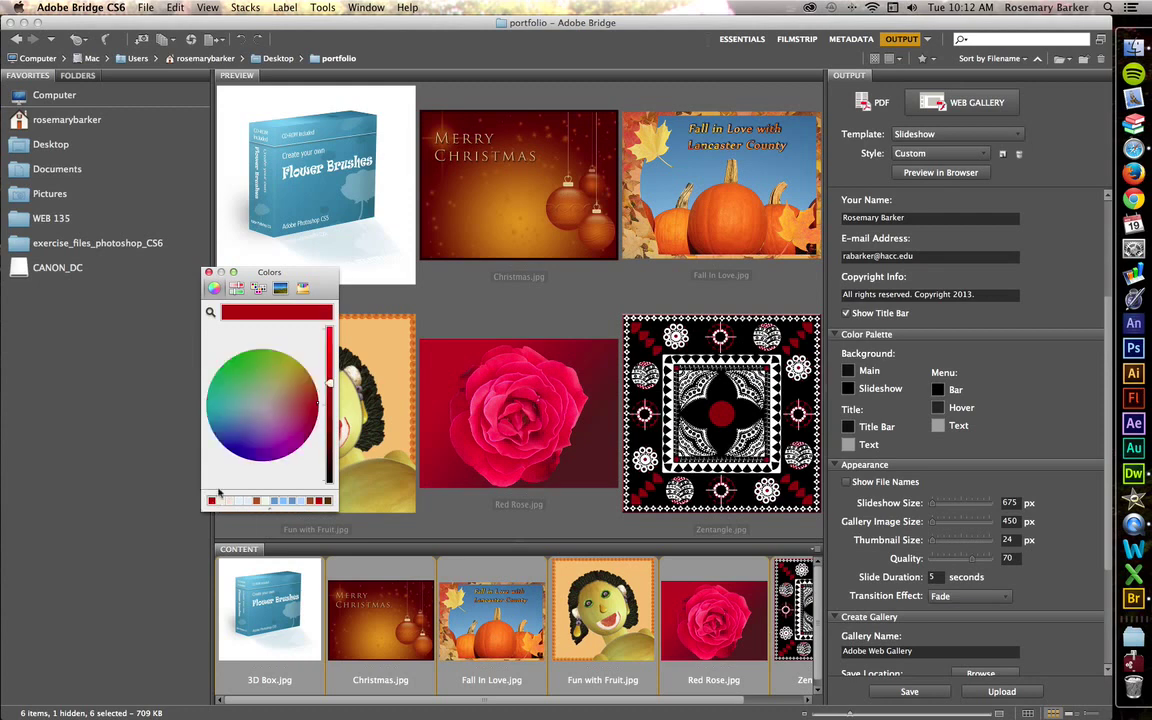
click(208, 272)
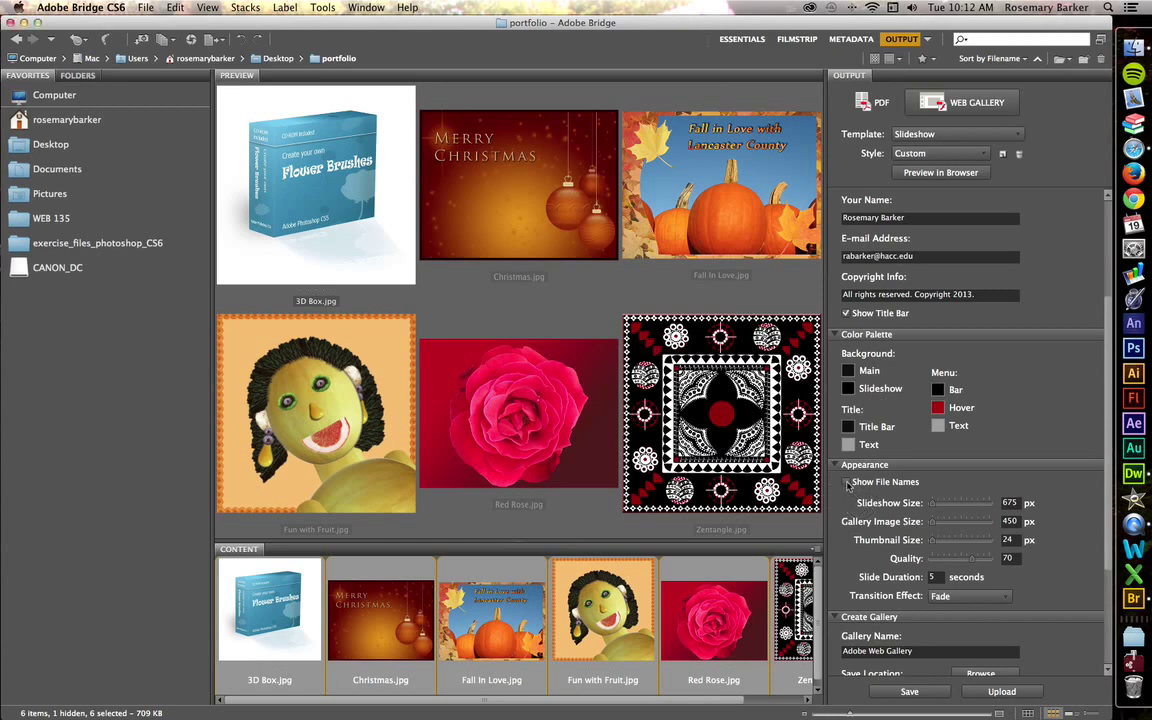
Step: Turn on Show File Names, set thumbnail size to 50 px, and keep the Fade transition
click(847, 483)
click(938, 541)
drag(938, 541, 941, 541)
click(960, 597)
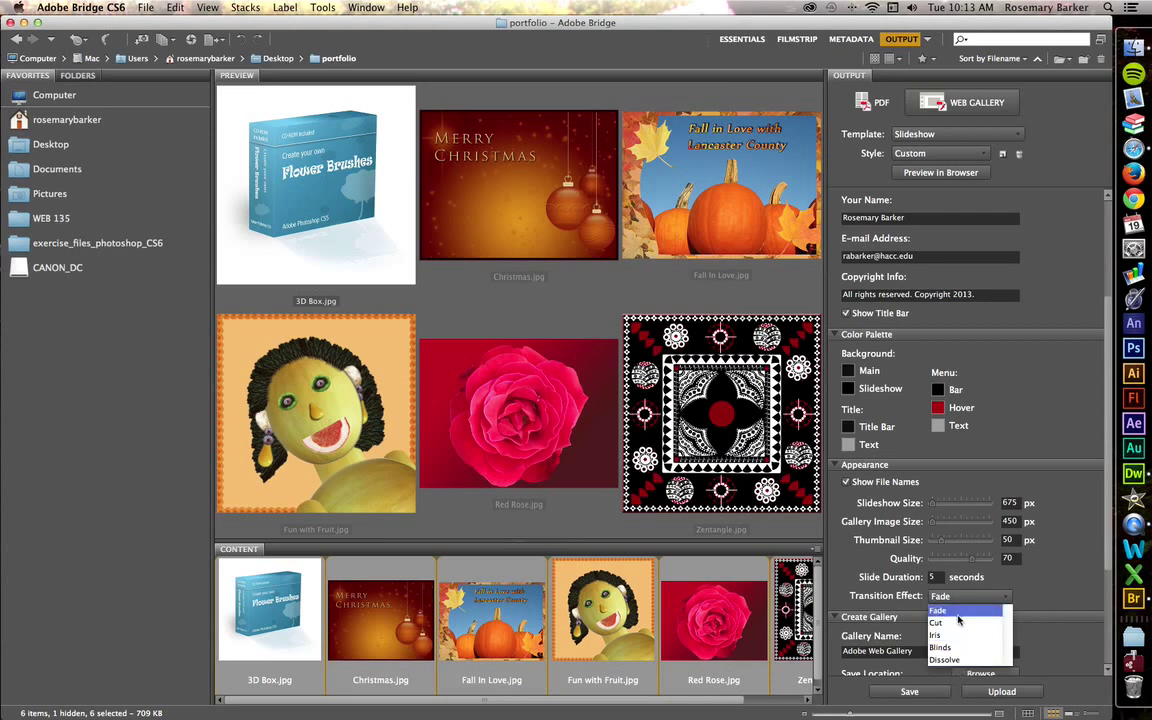
click(959, 612)
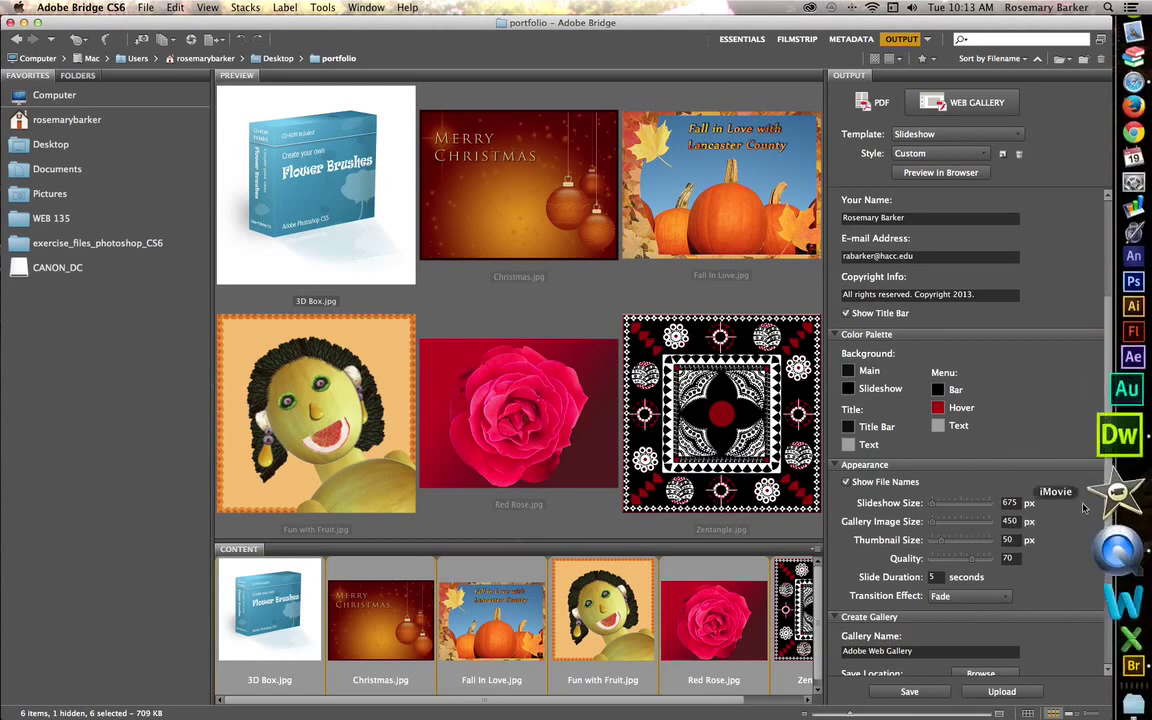
Step: Rename the gallery to the author's name plus 'Portfolio' and browse for a save location
drag(1107, 540, 1106, 663)
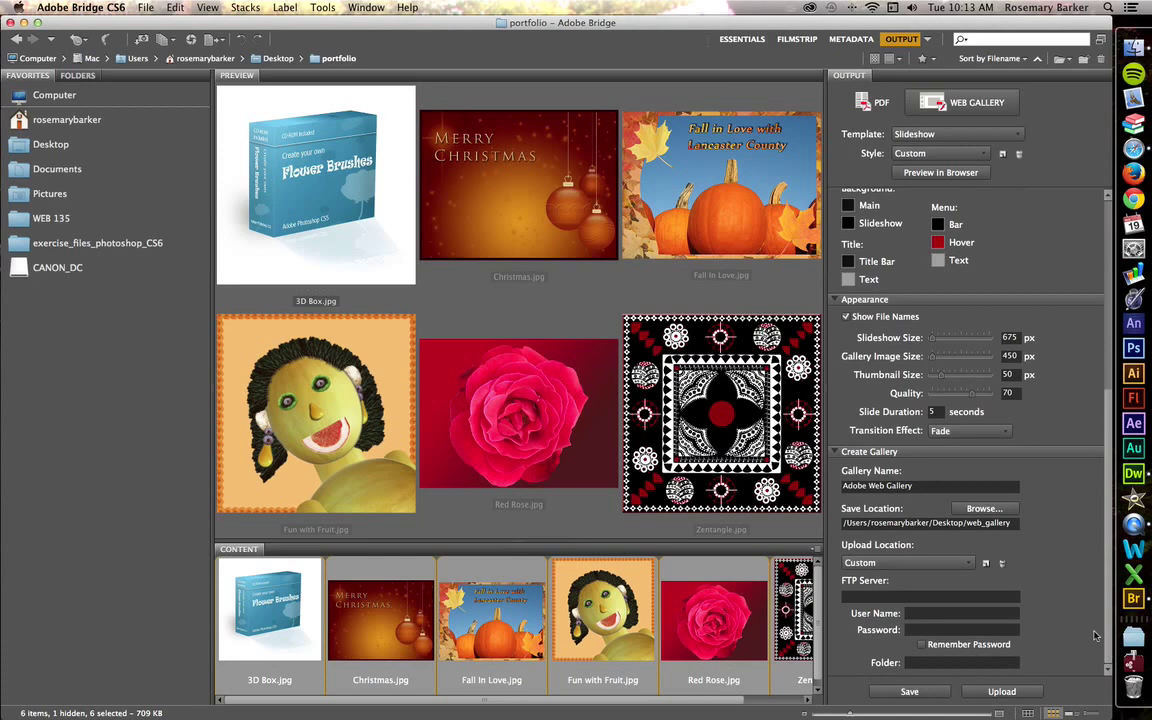
click(921, 486)
triple_click(921, 486)
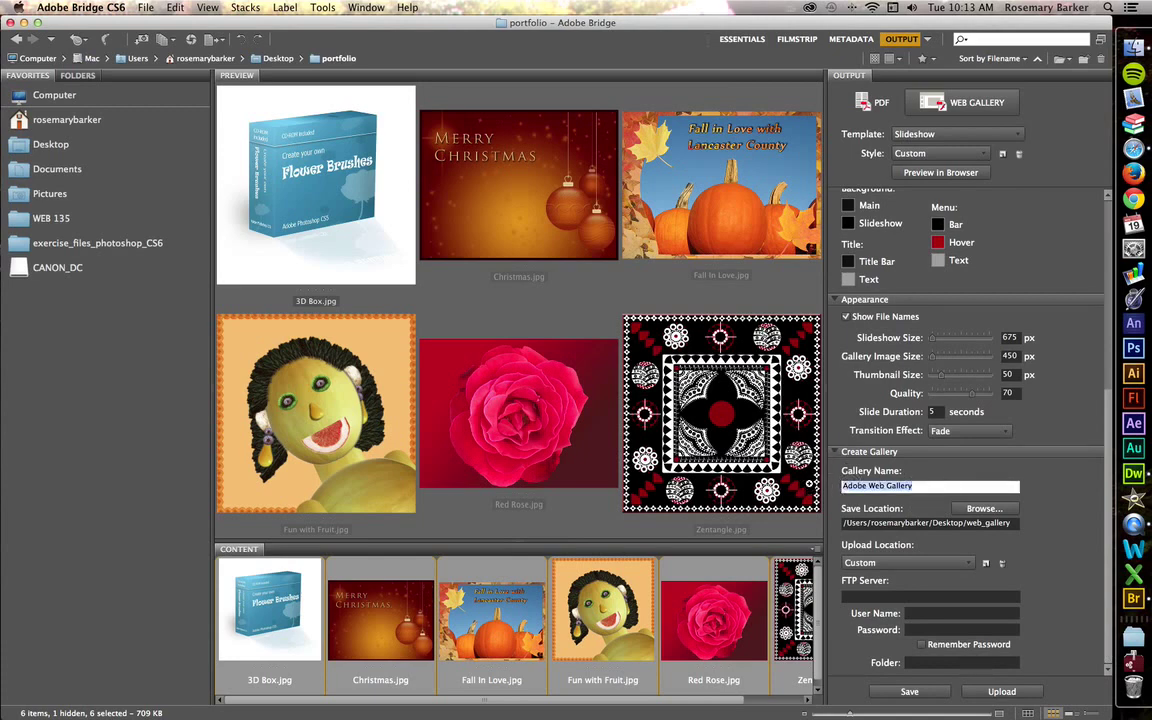
text(Rosemary Barker Portfolio)
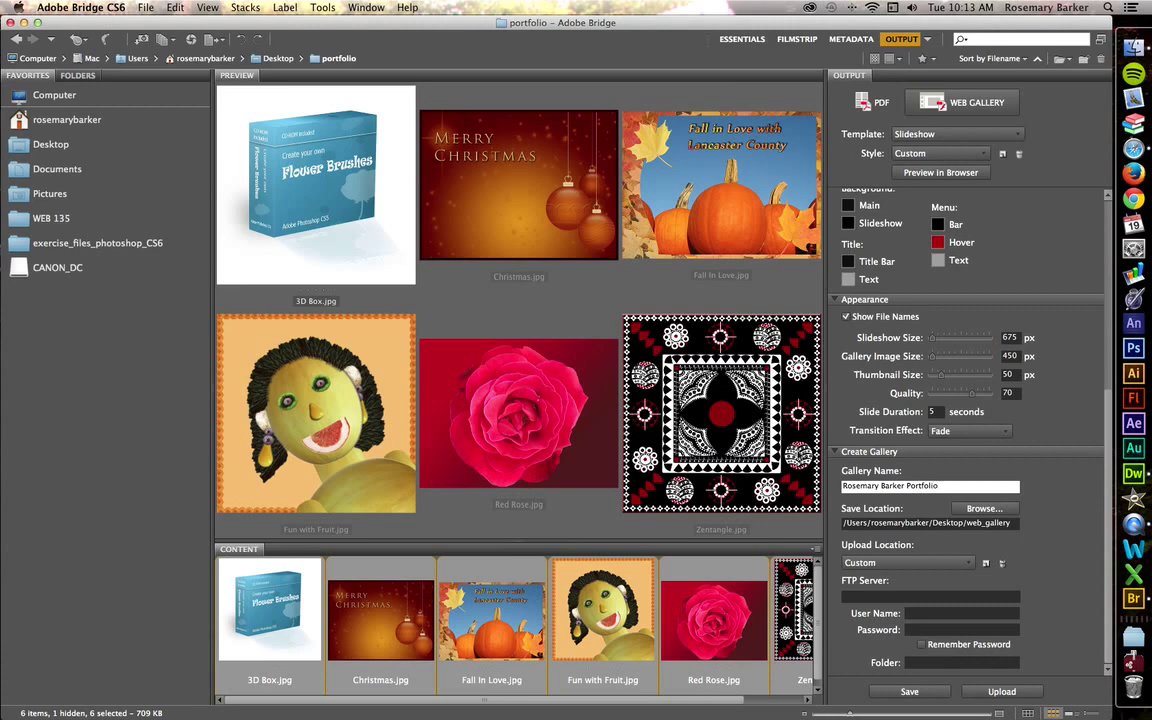
click(984, 508)
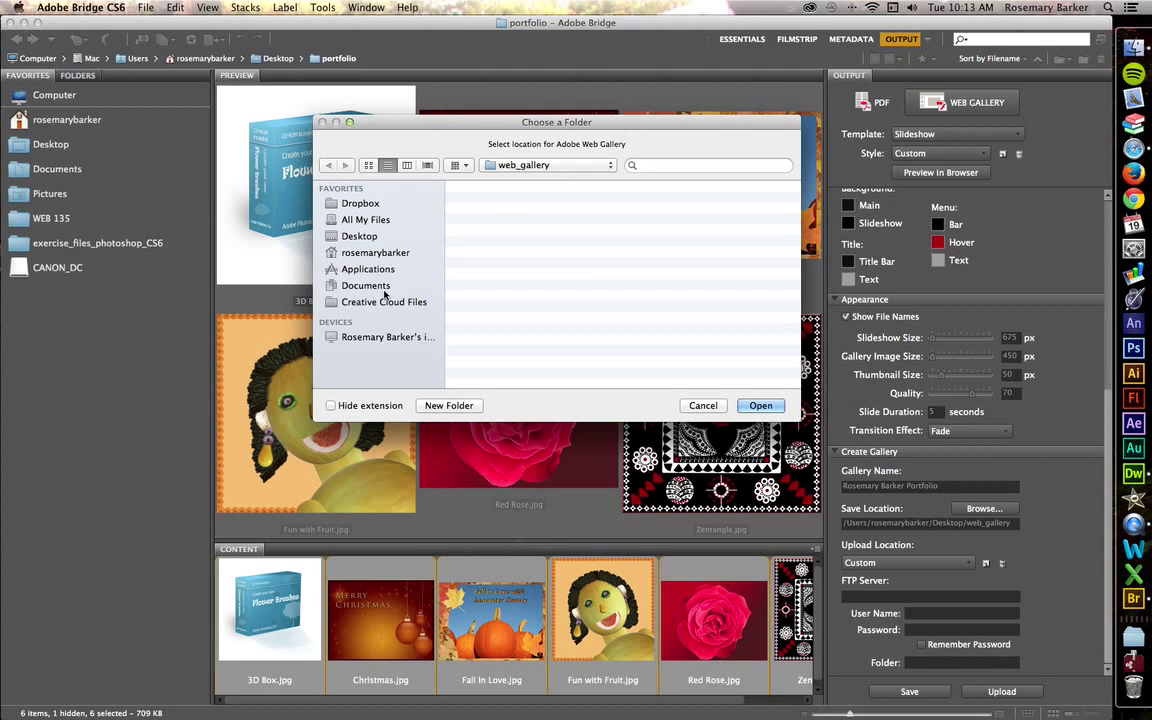
Step: Choose the web_gallery folder on the Desktop as the gallery's save location
click(346, 235)
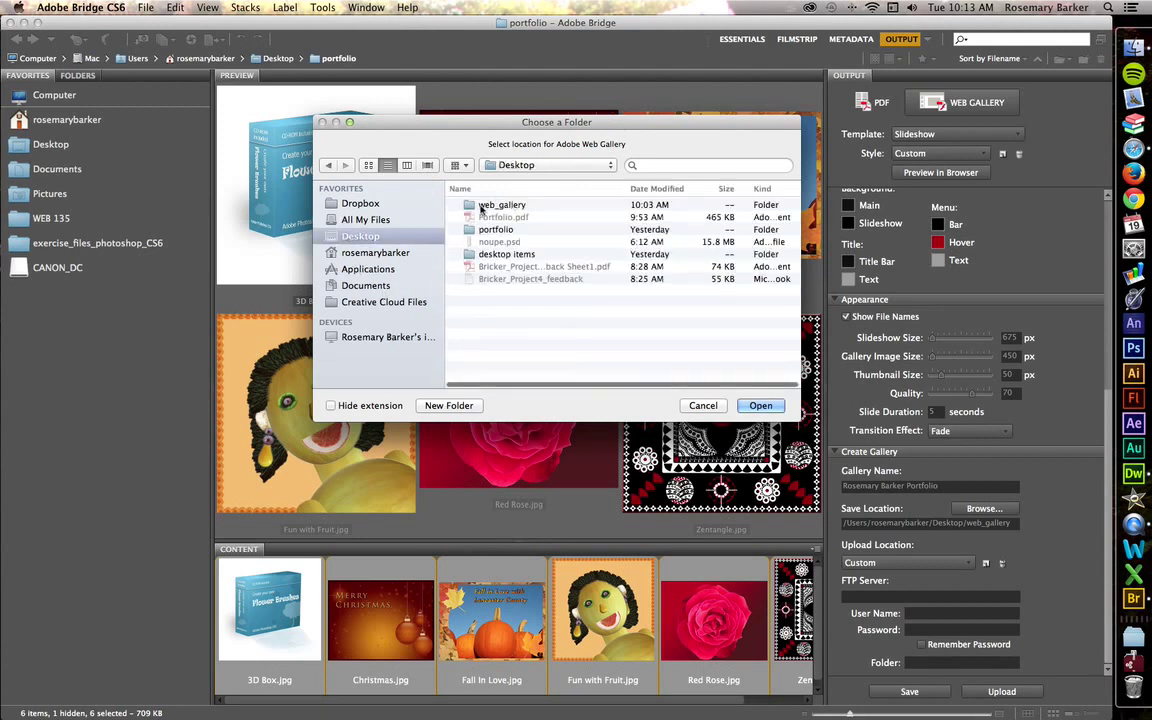
click(520, 205)
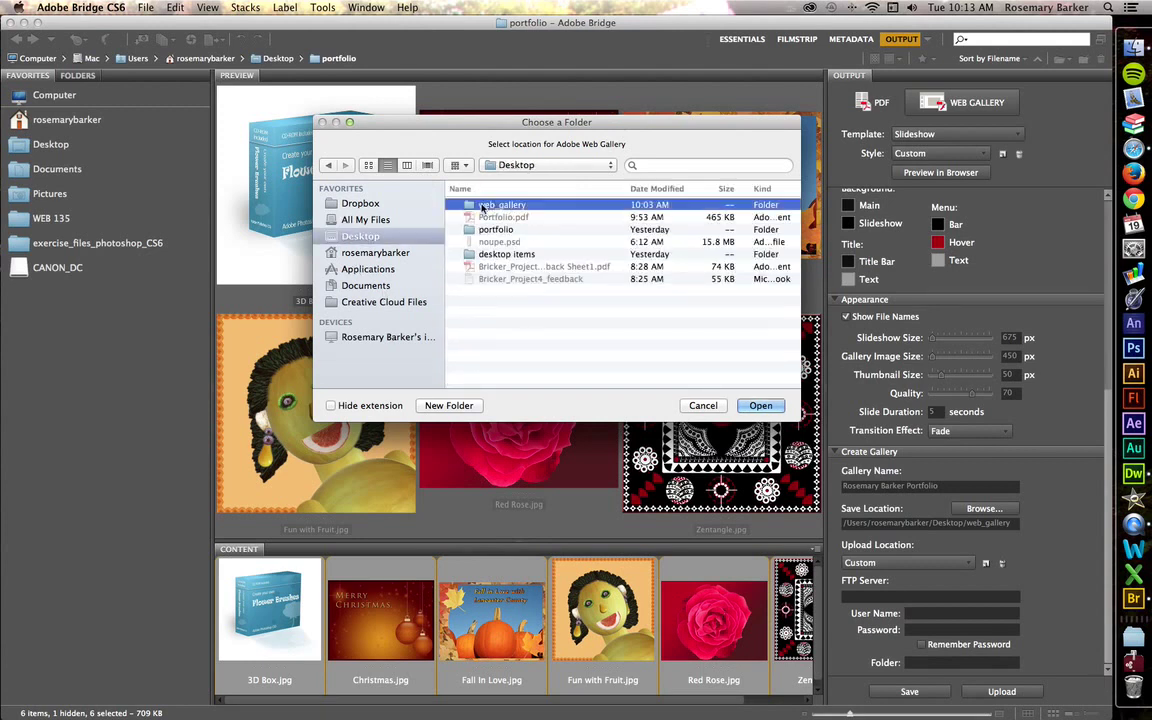
click(760, 405)
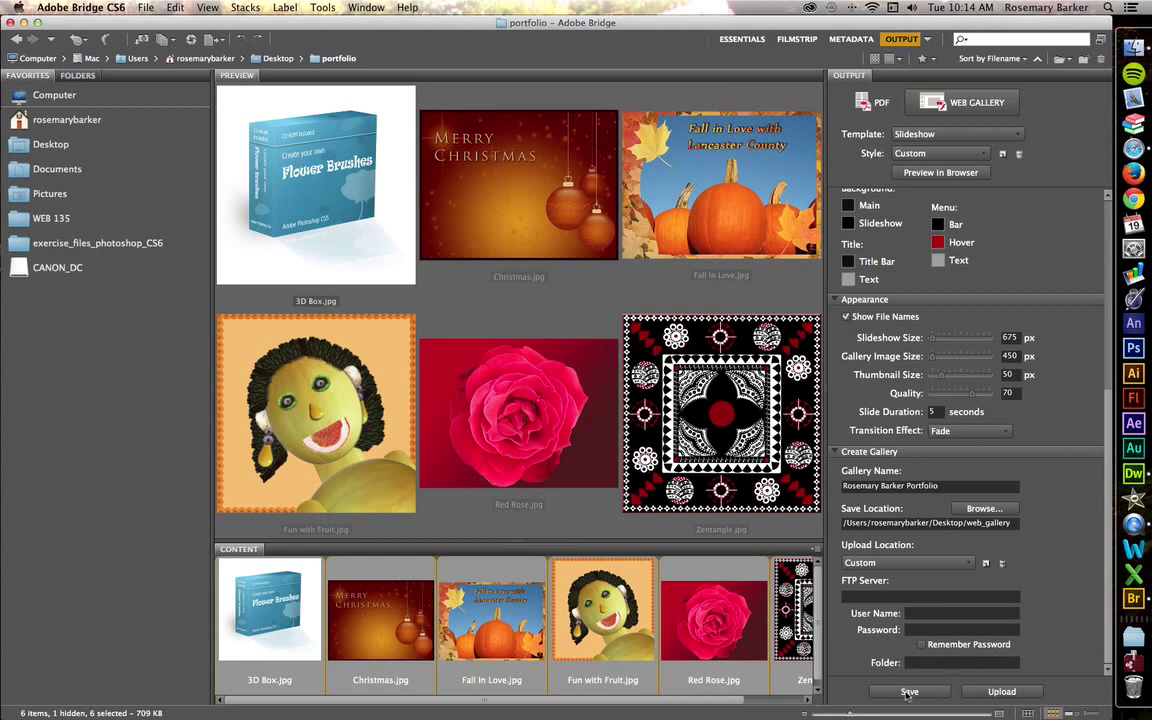
Step: Save the web gallery, dismiss the 'Gallery created' message, and move the Bridge window left
click(908, 692)
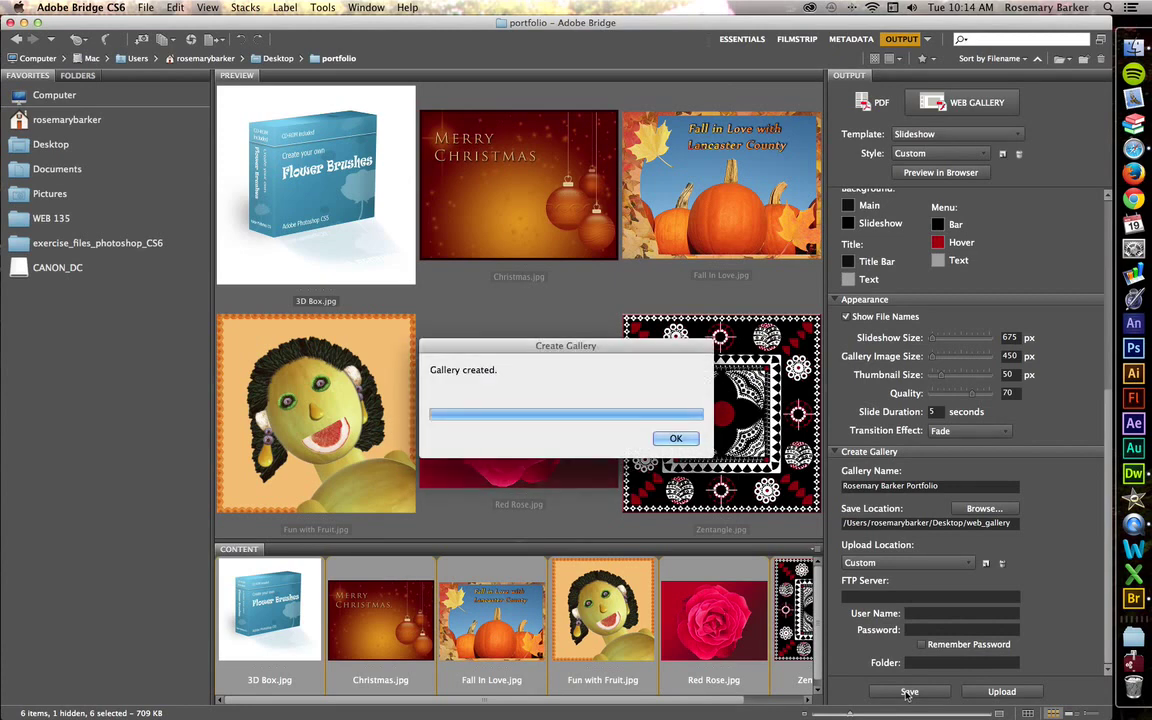
click(676, 438)
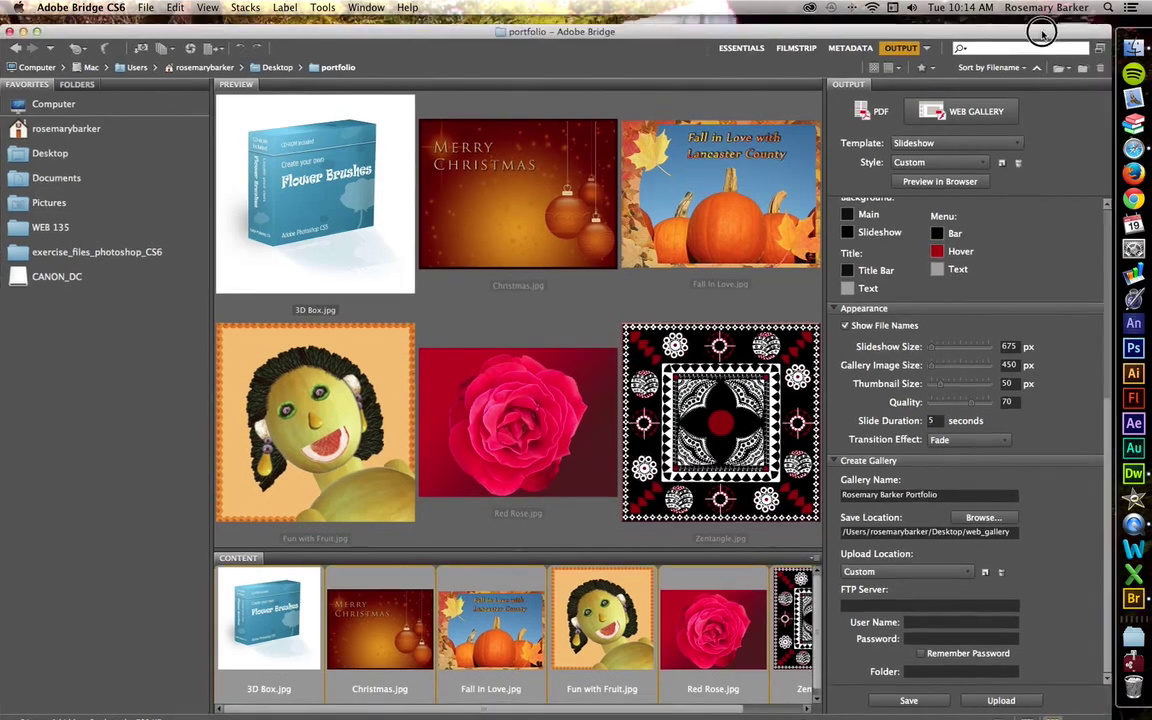
drag(1041, 31, 867, 31)
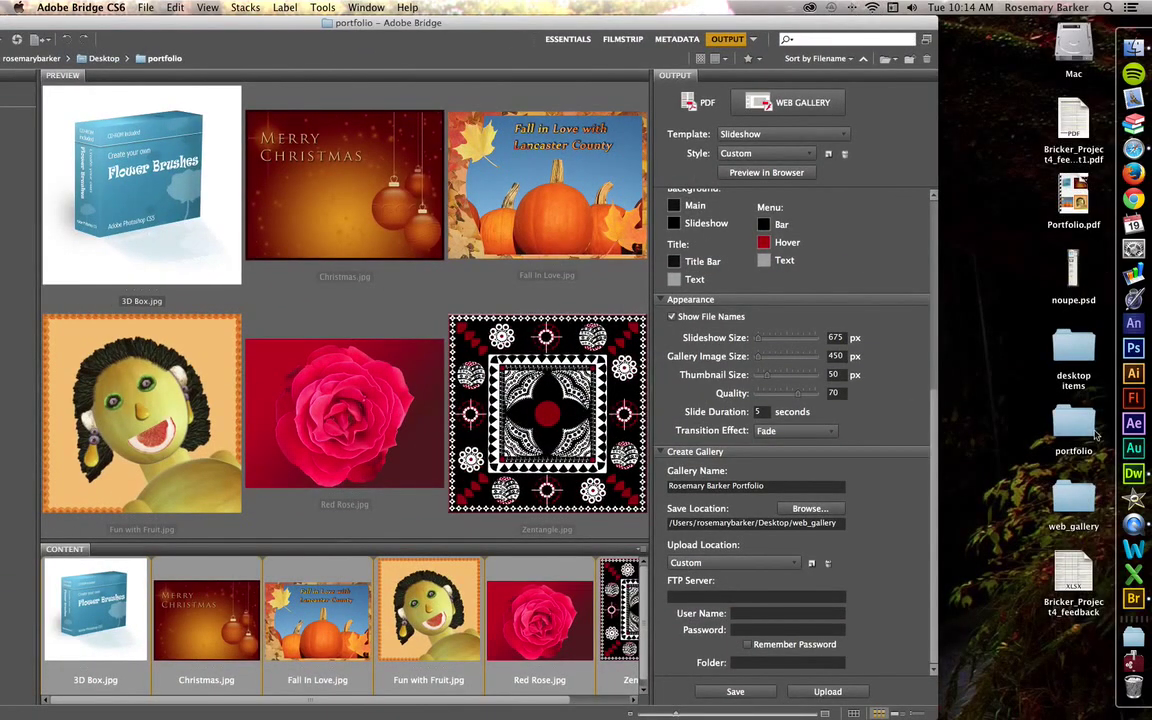
Step: Open index.html from the portfolio folder inside the Desktop's web_gallery folder in the browser
click(1073, 425)
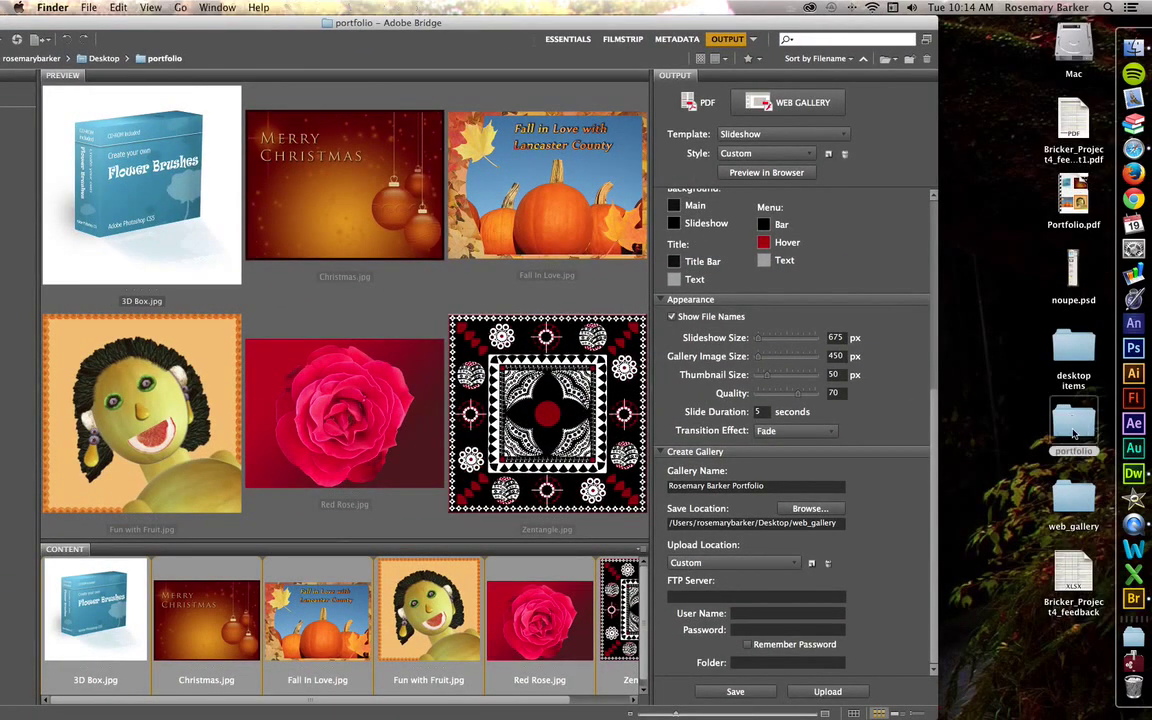
double_click(1065, 497)
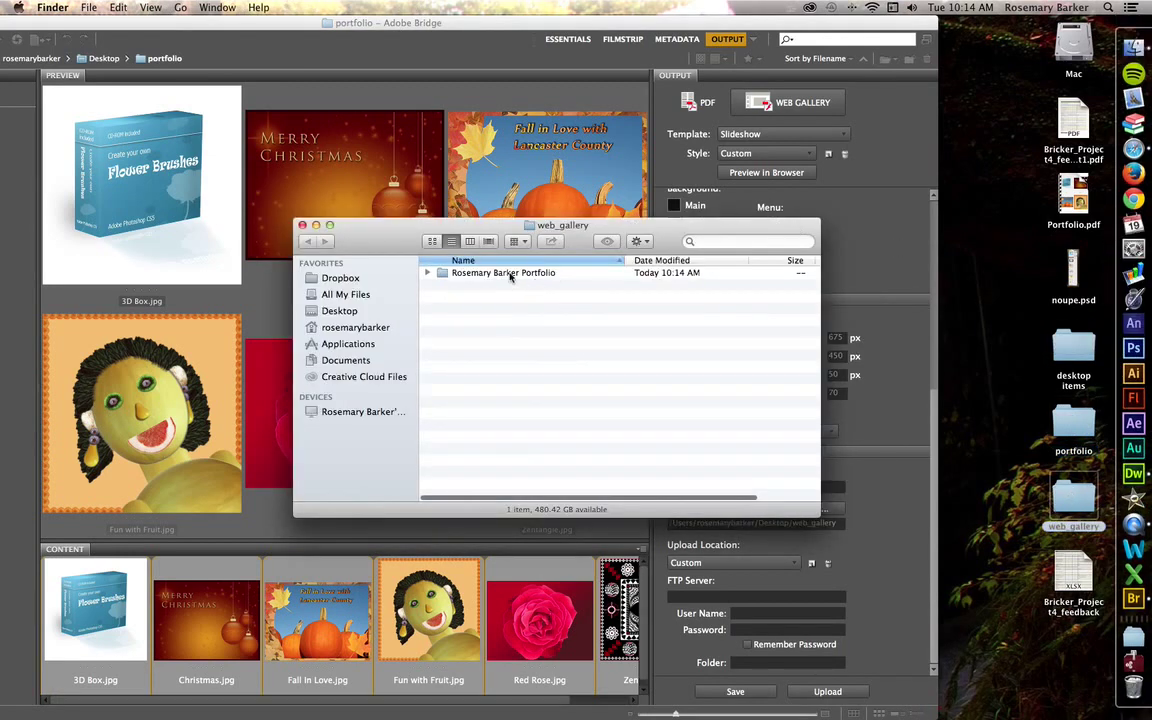
double_click(507, 273)
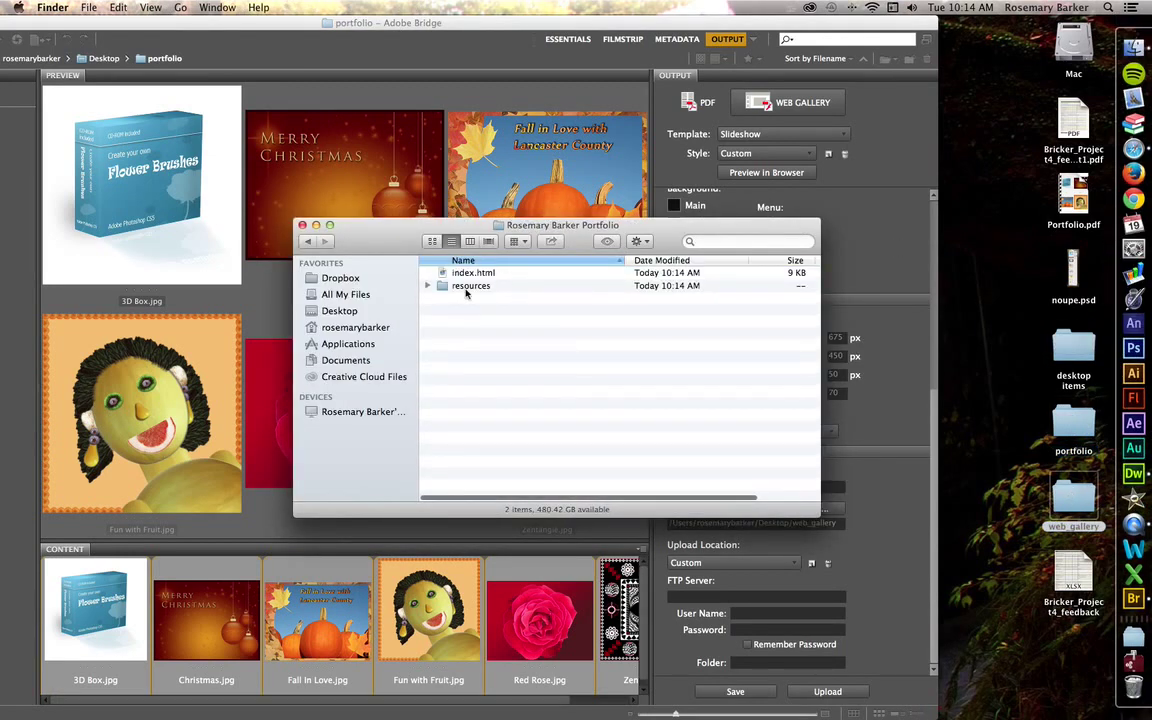
click(463, 272)
key(super+o)
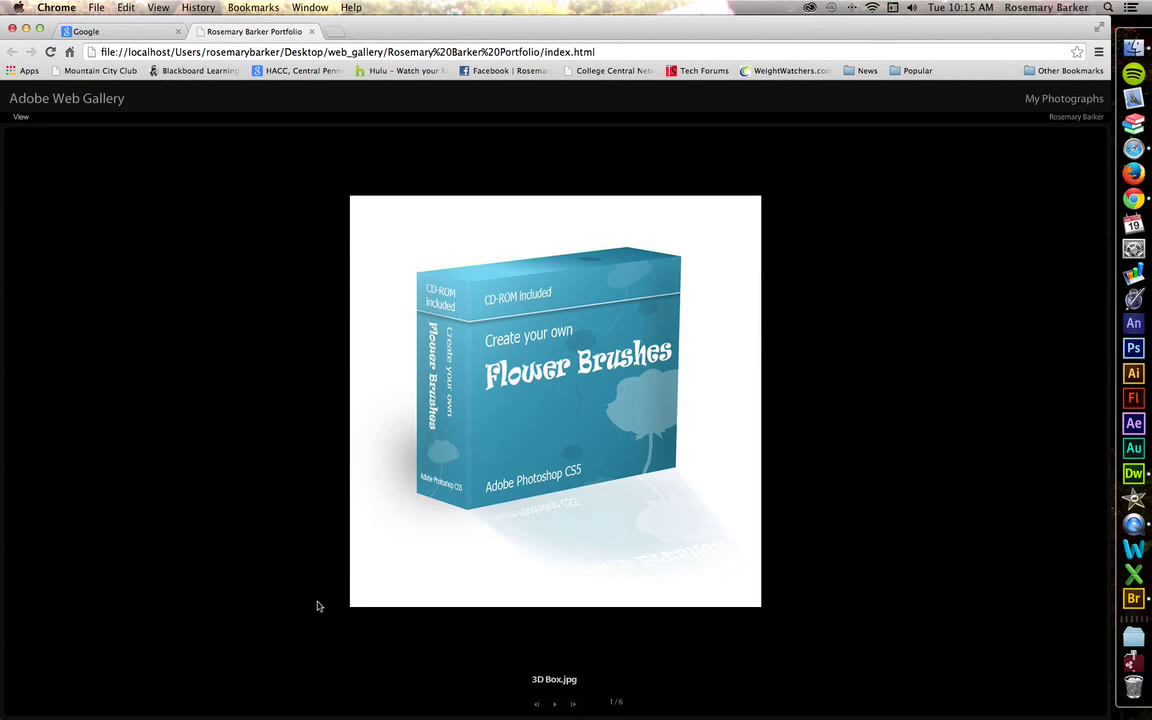
Step: Step through all six slideshow images back to Christmas.jpg, then move the Chrome window aside
click(572, 704)
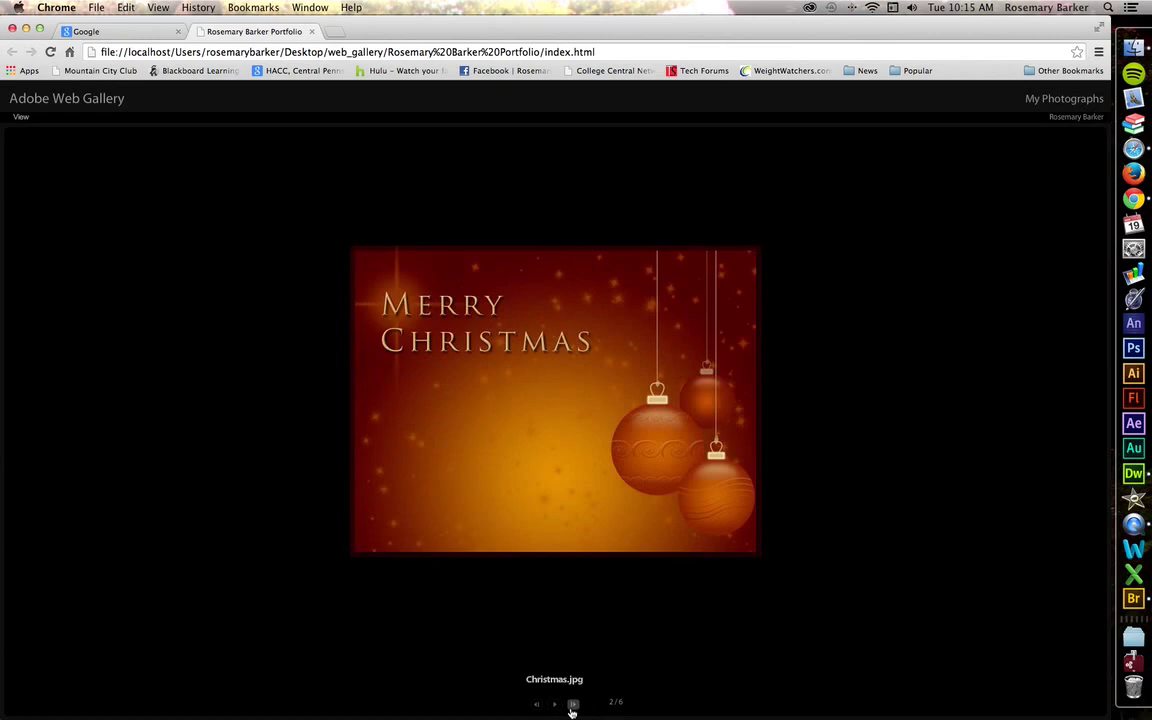
click(572, 705)
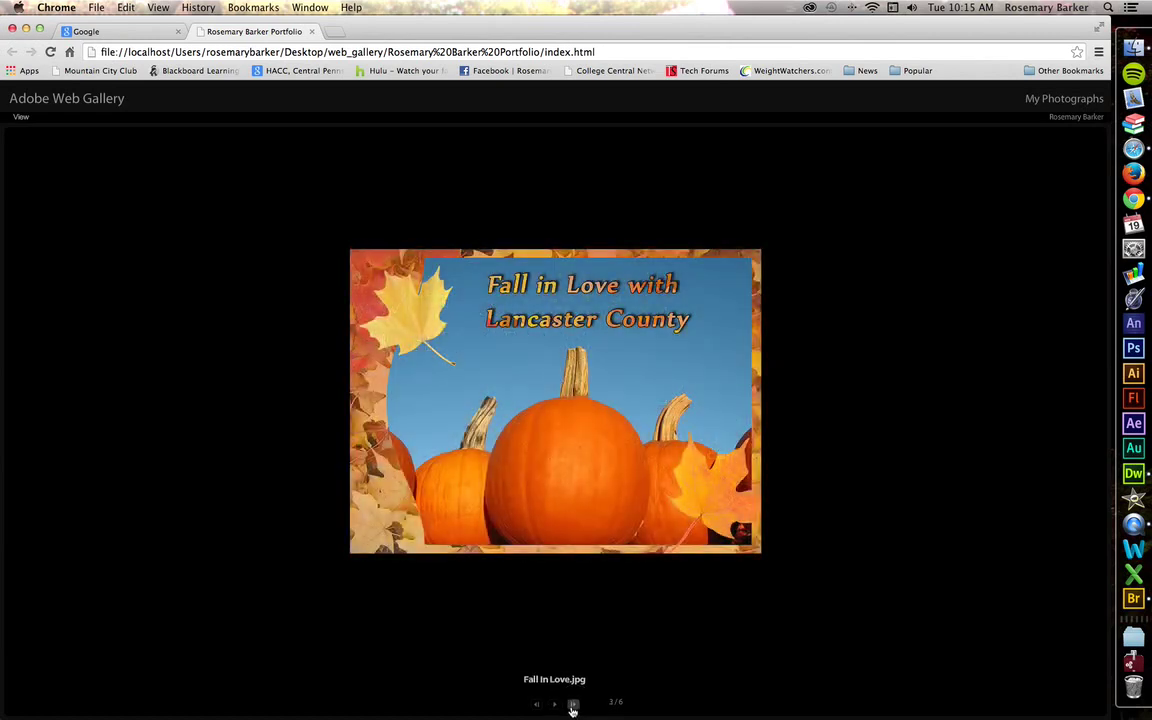
click(572, 705)
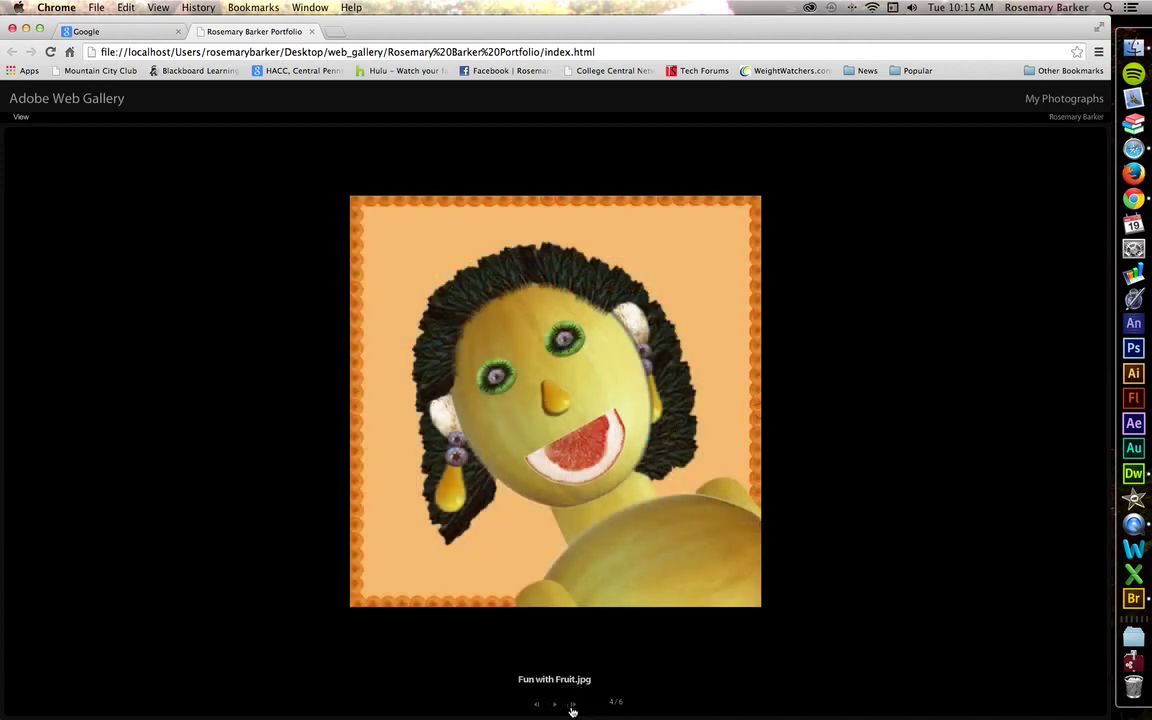
click(572, 705)
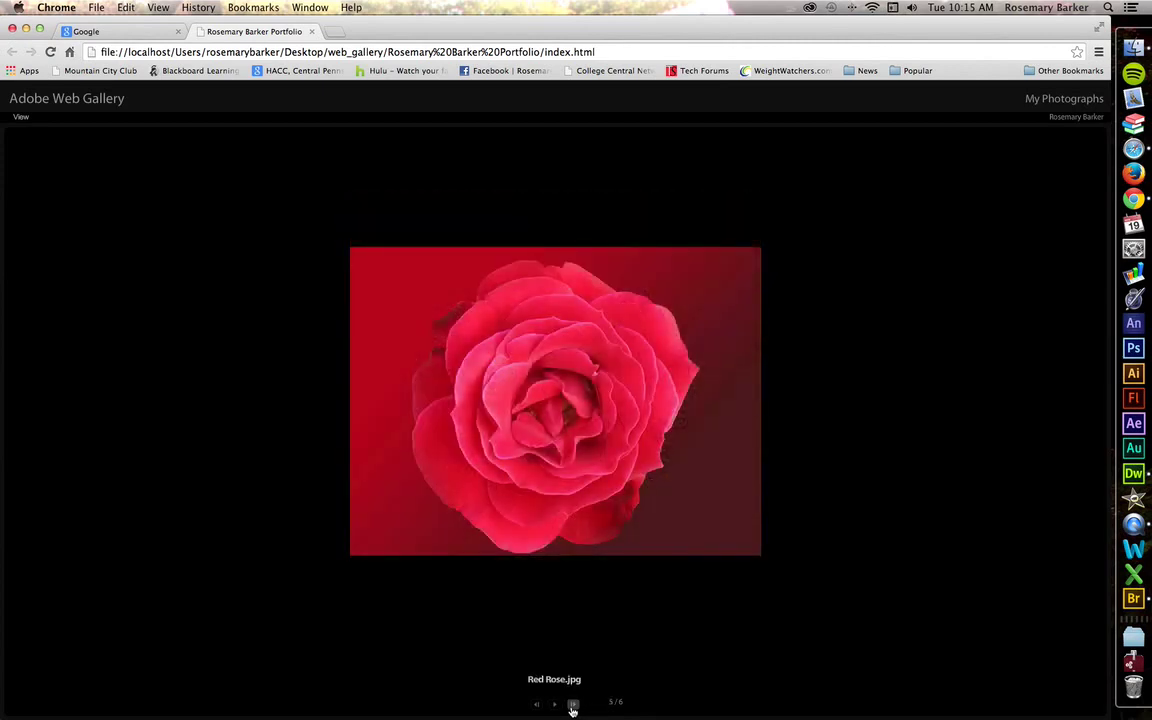
click(572, 705)
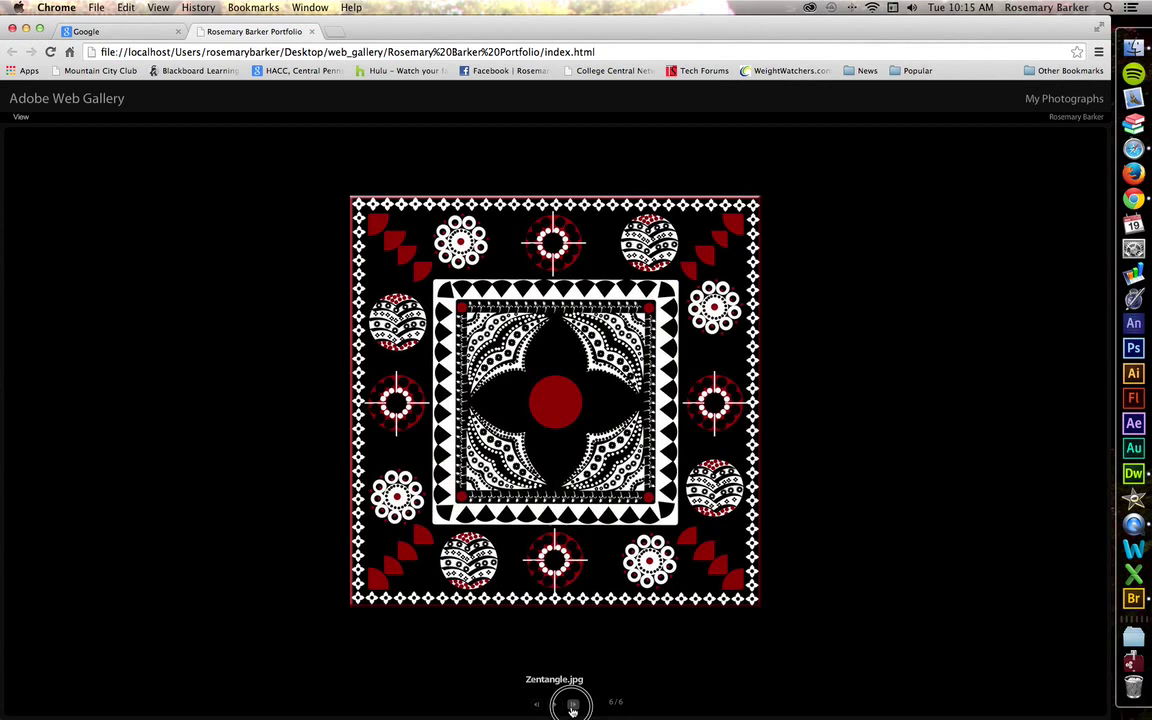
click(572, 705)
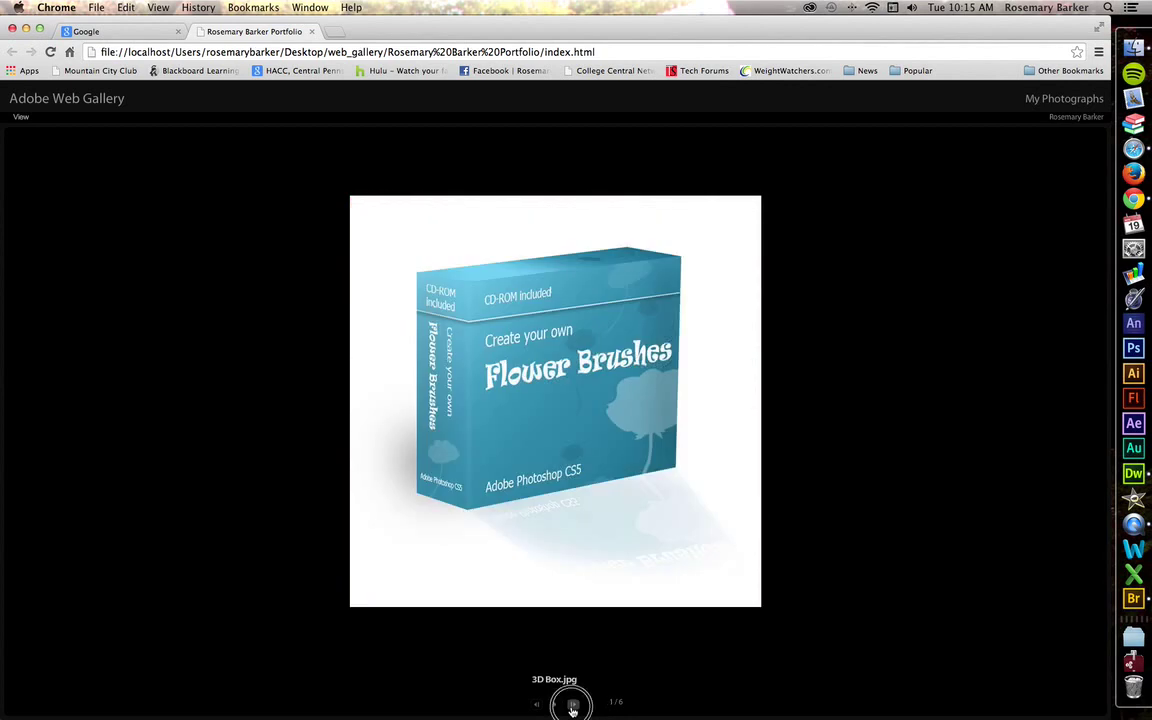
click(572, 705)
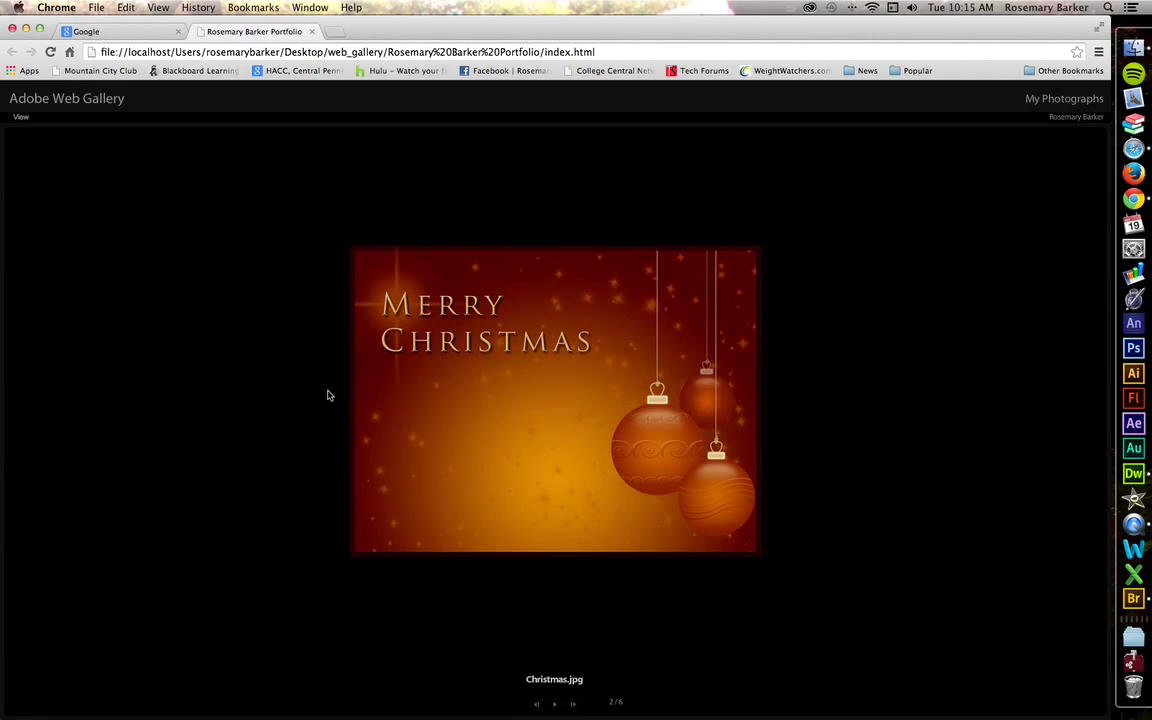
drag(355, 30, 433, 48)
Step: Hide Chrome and close the web_gallery folder window
key(super+h)
click(470, 267)
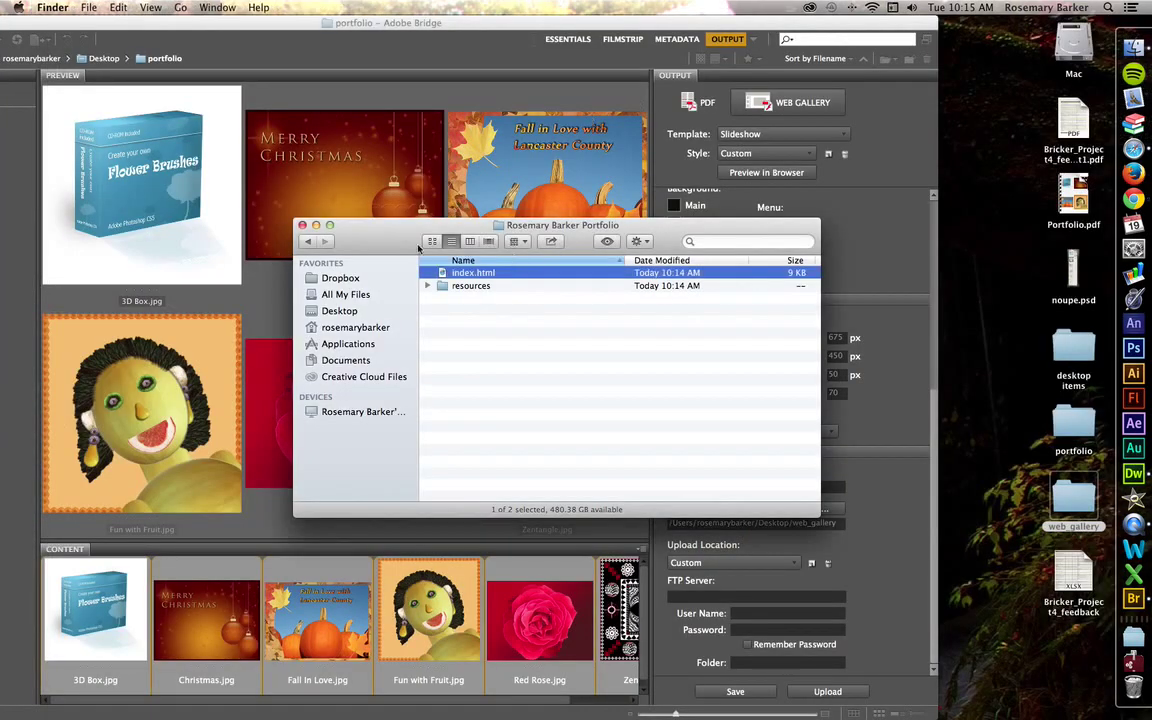
drag(330, 212, 389, 242)
key(super+w)
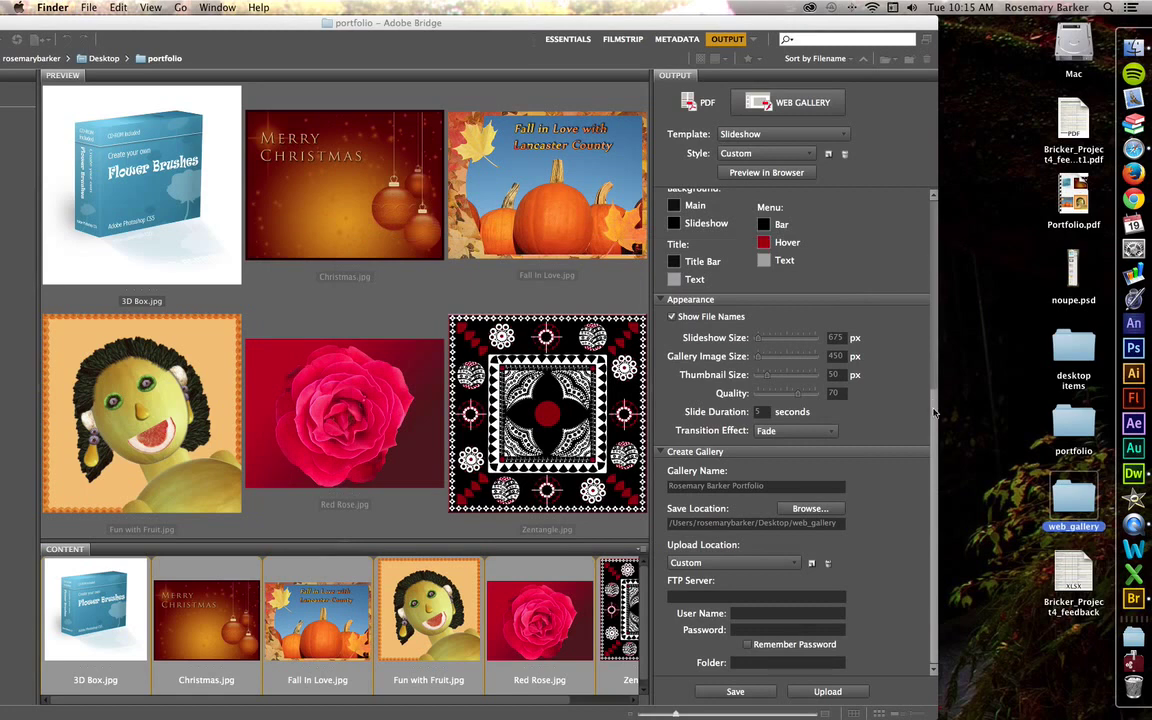
Step: Back in Bridge, scroll the Output panel up to the Site Info settings
click(931, 231)
scroll(937, 216, up, 5)
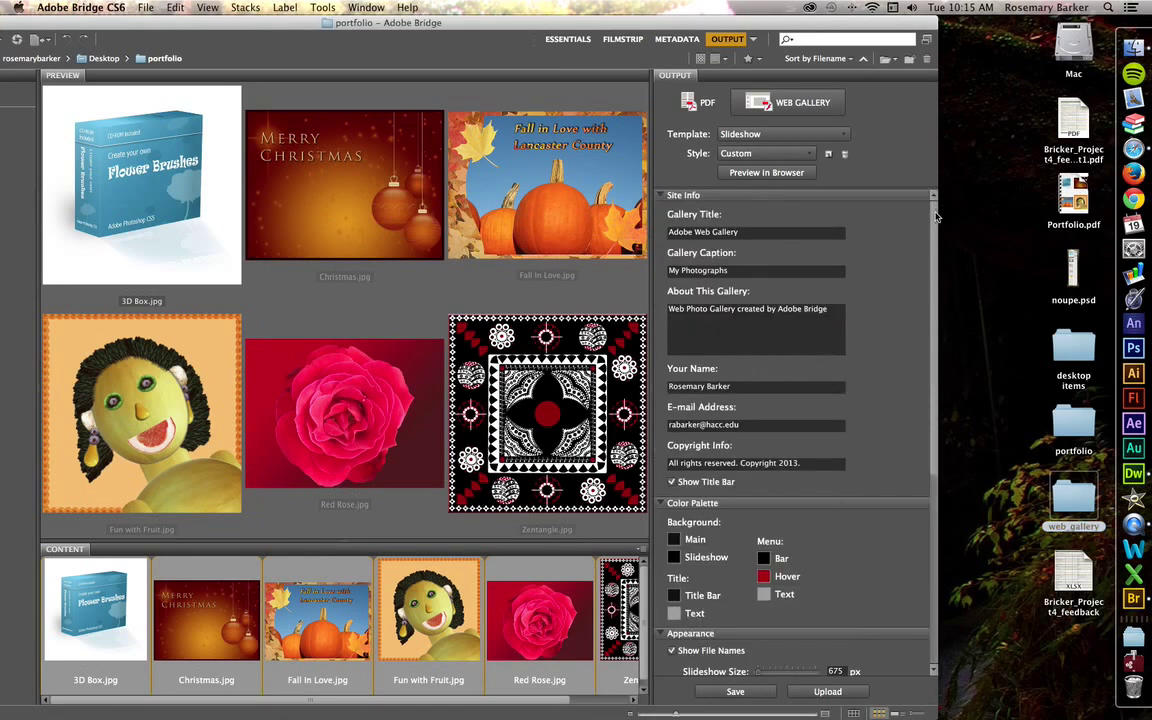
click(777, 175)
Step: Set the gallery template to Standard with the Medium Thumbnail style
click(773, 135)
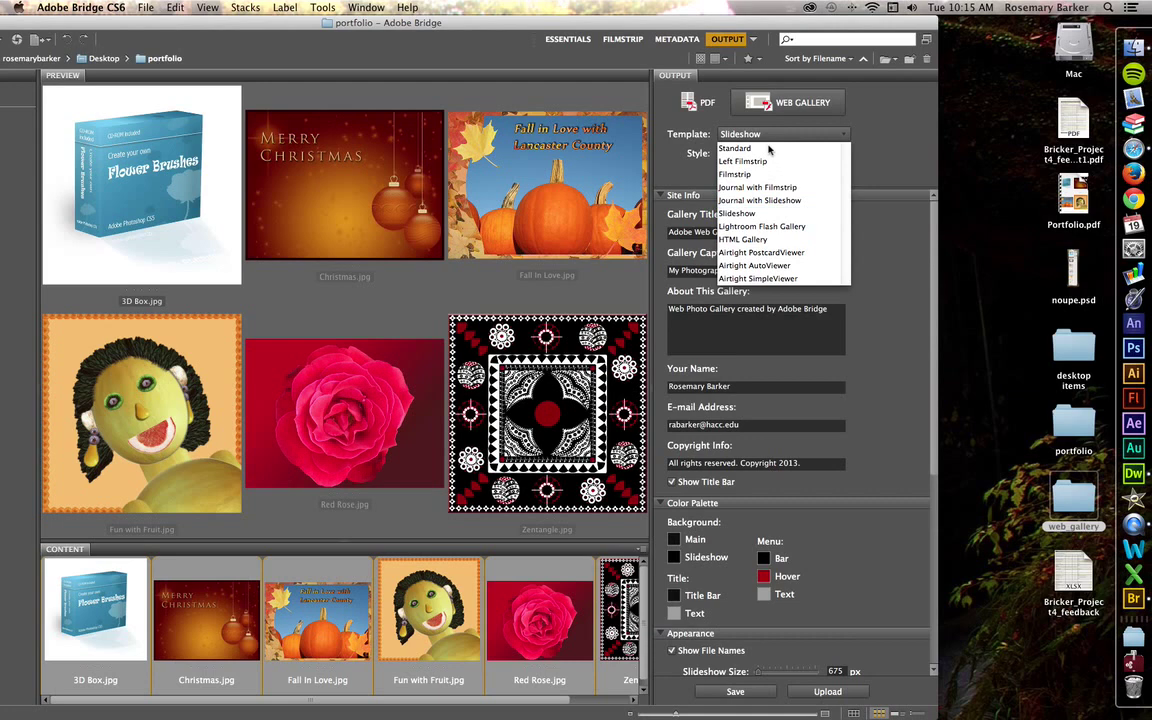
click(765, 150)
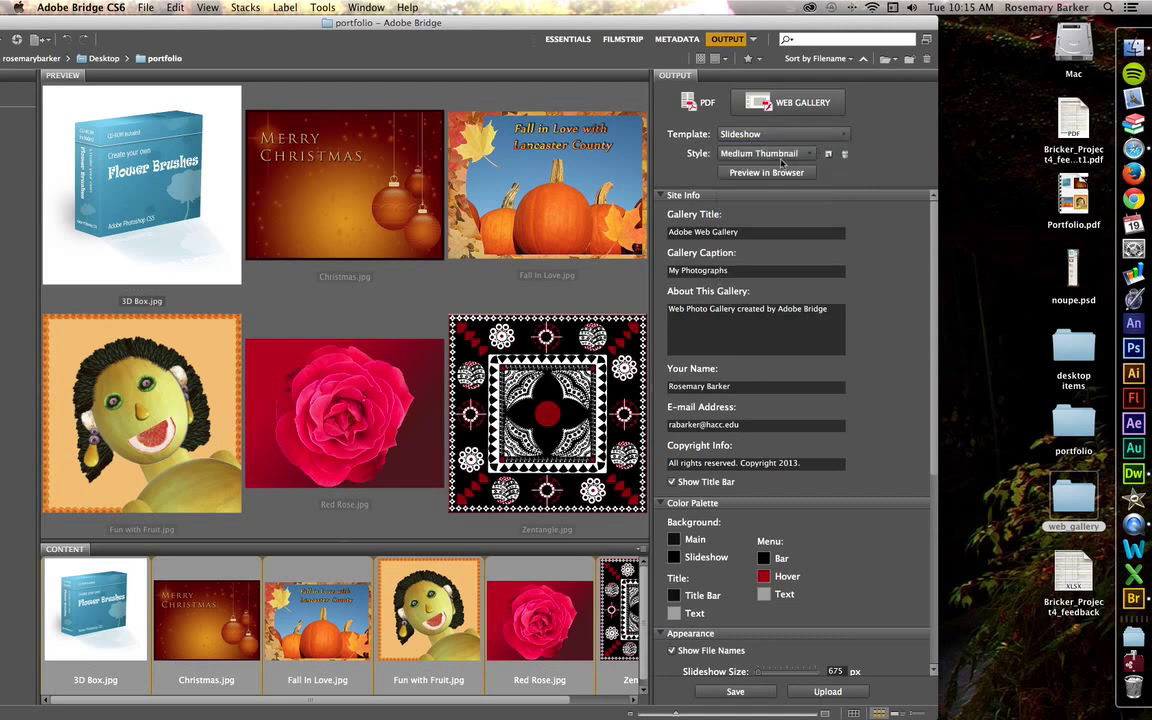
click(790, 155)
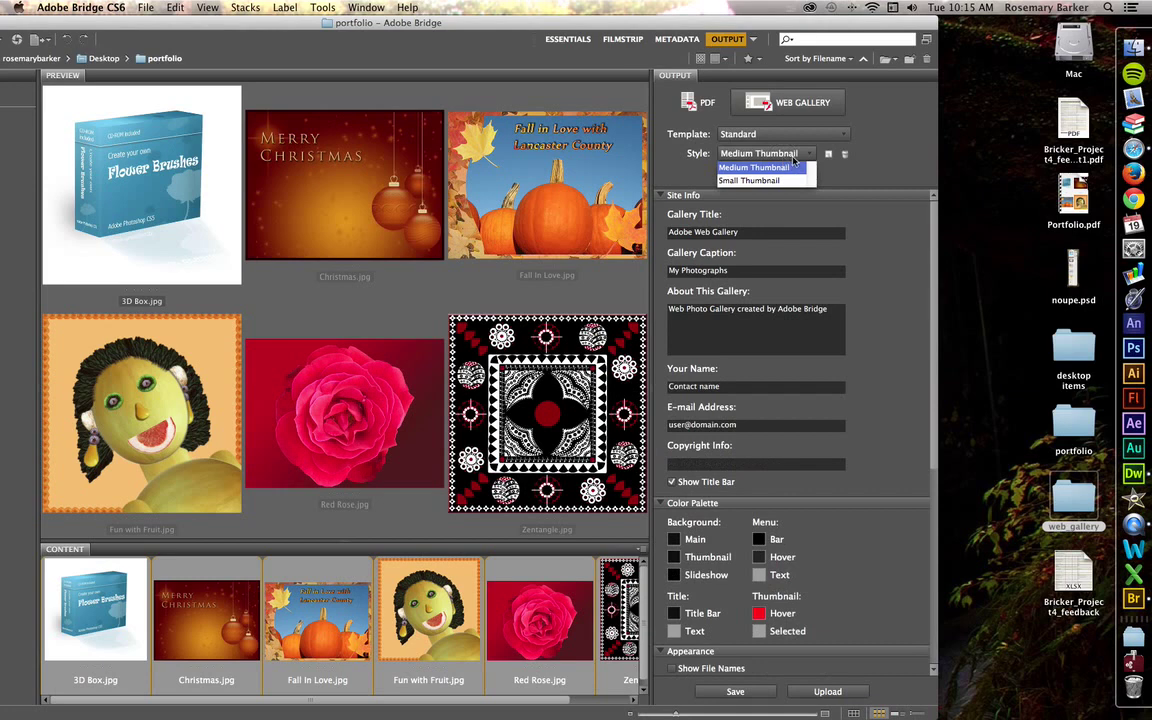
click(790, 166)
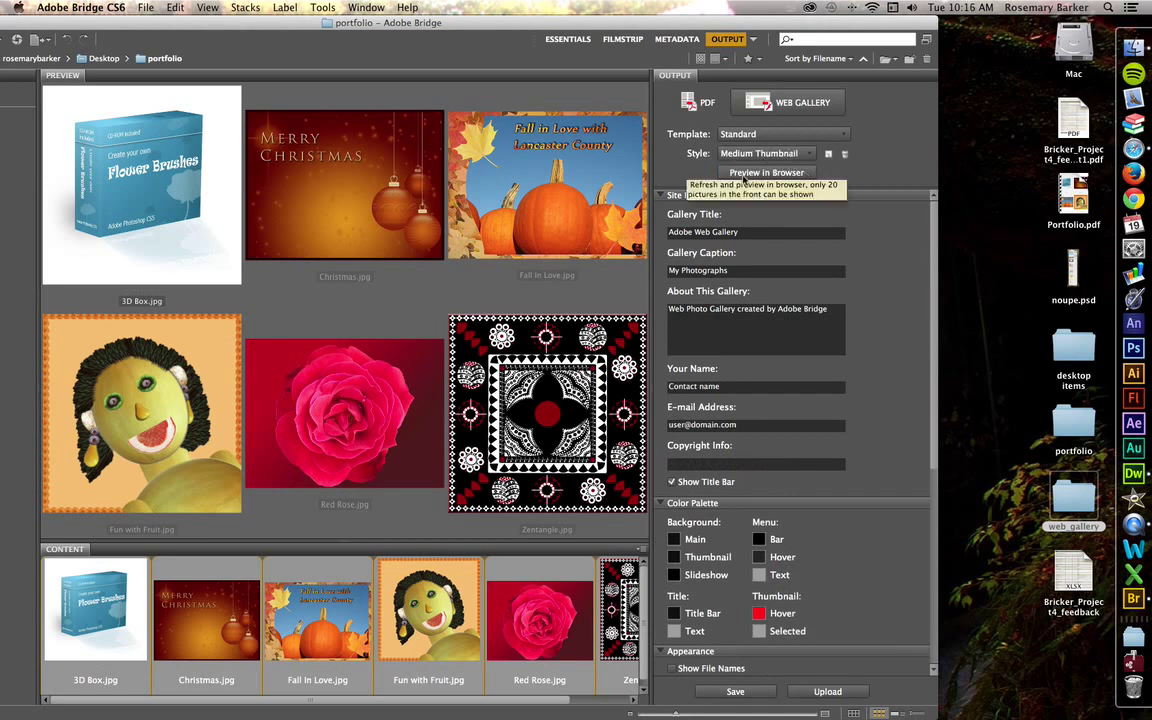
Step: Re-save the gallery over the existing web_gallery folder and preview it in the browser
click(734, 692)
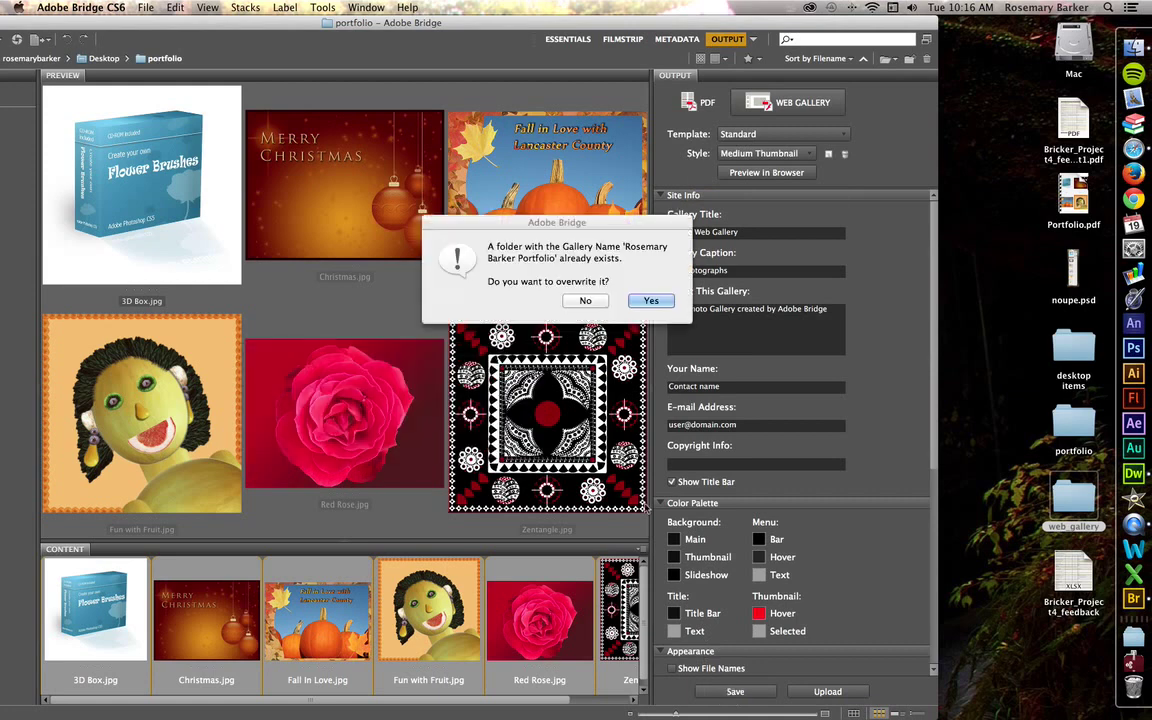
click(653, 298)
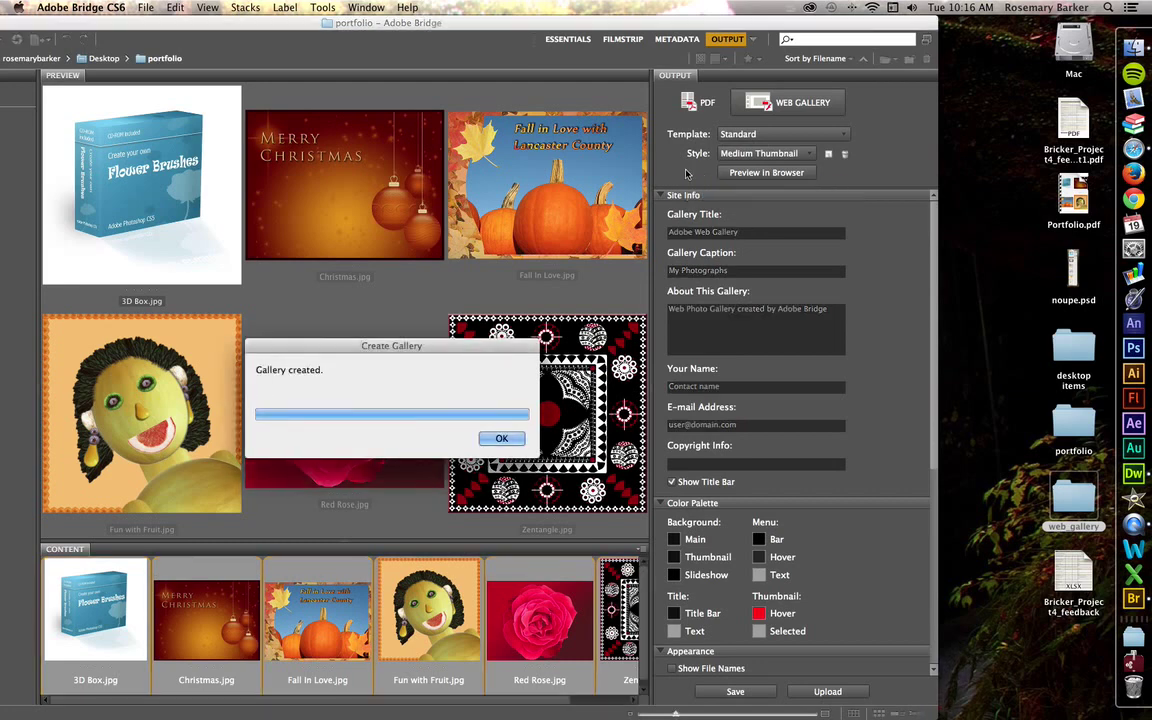
click(501, 438)
click(779, 174)
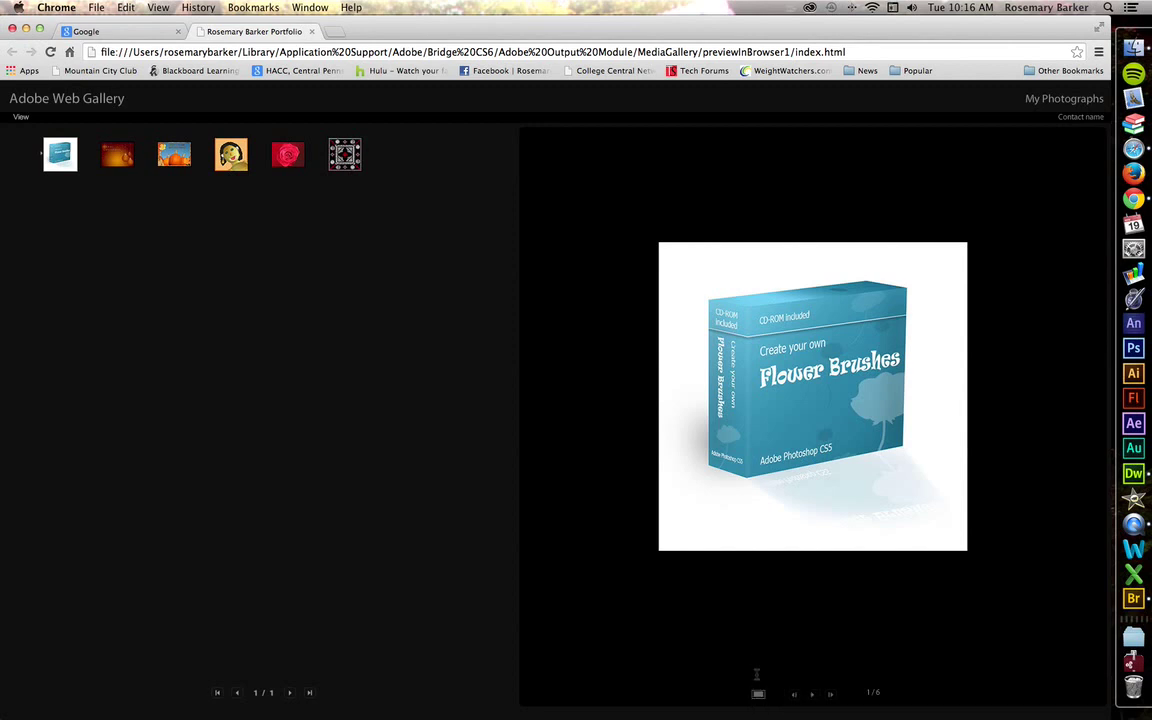
Step: Step through the Christmas, pumpkin and fruit-face images in slideshow view, then return to the thumbnail grid
click(759, 700)
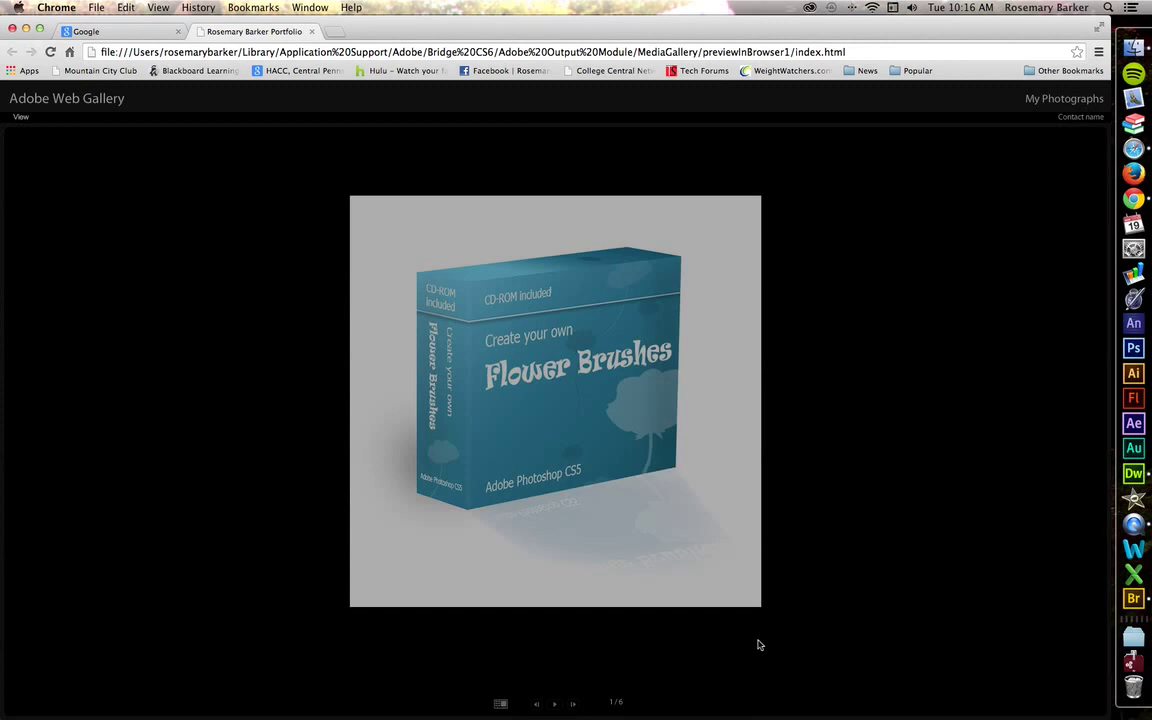
click(573, 704)
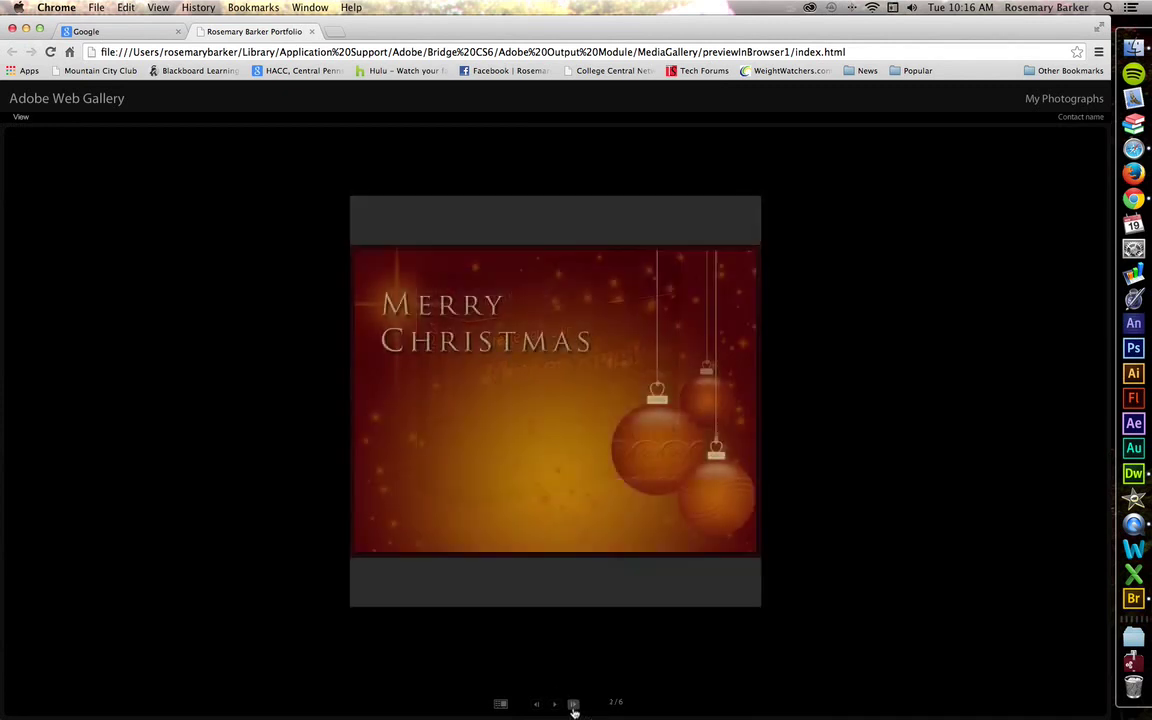
click(555, 704)
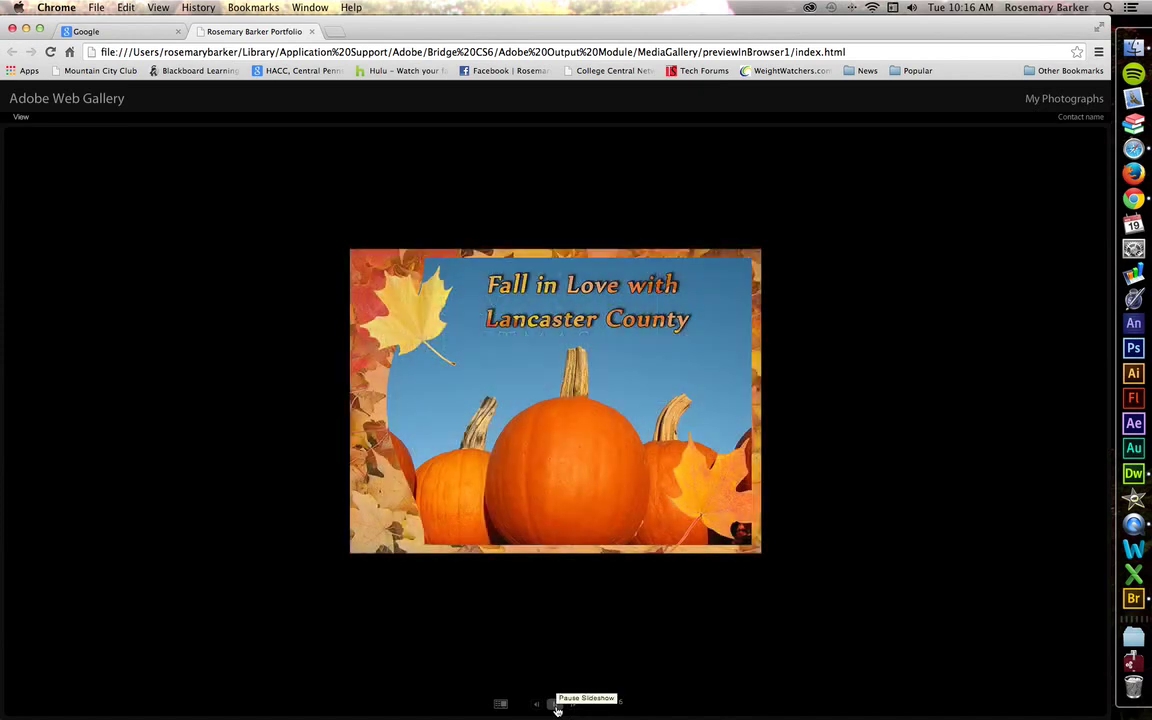
click(573, 704)
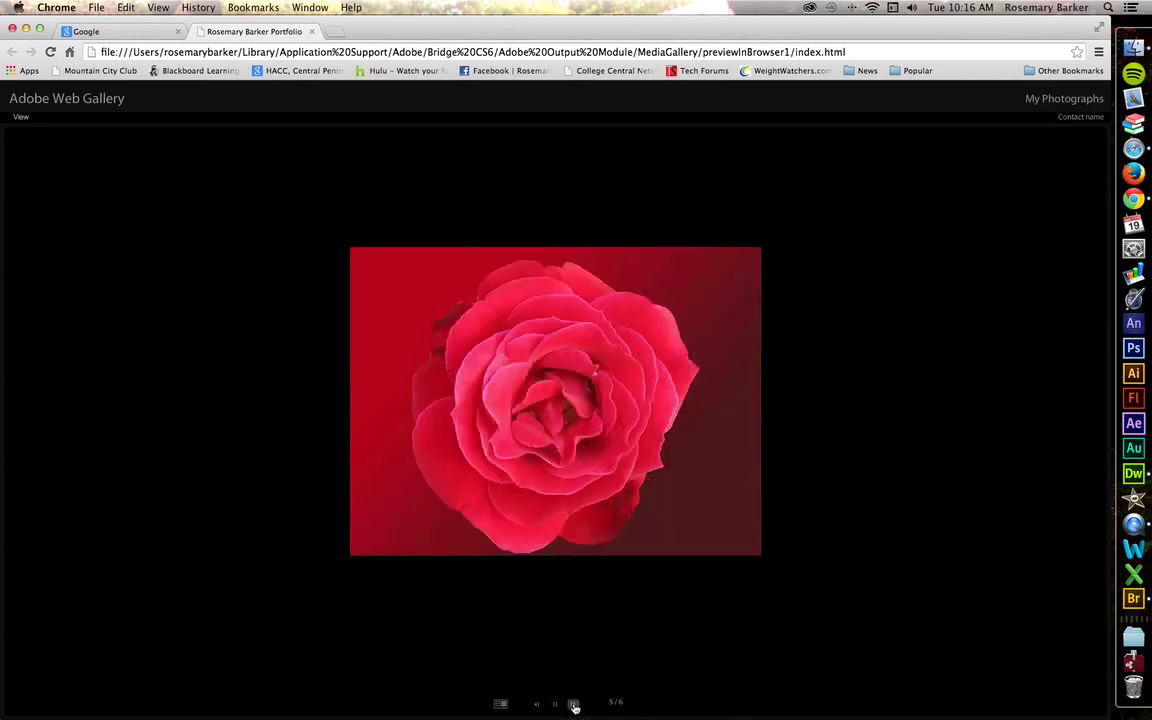
click(501, 706)
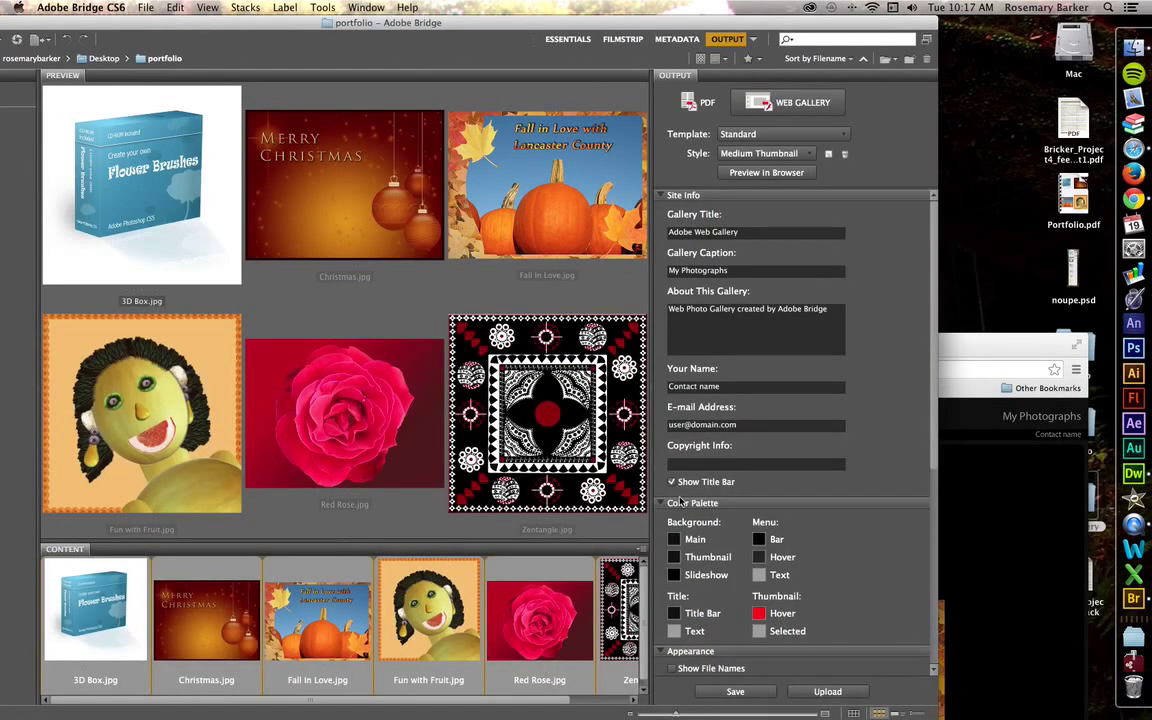
Step: Lower the Thumbnail Hover colour's brightness slightly for a deeper red, then move the Bridge window right
click(760, 614)
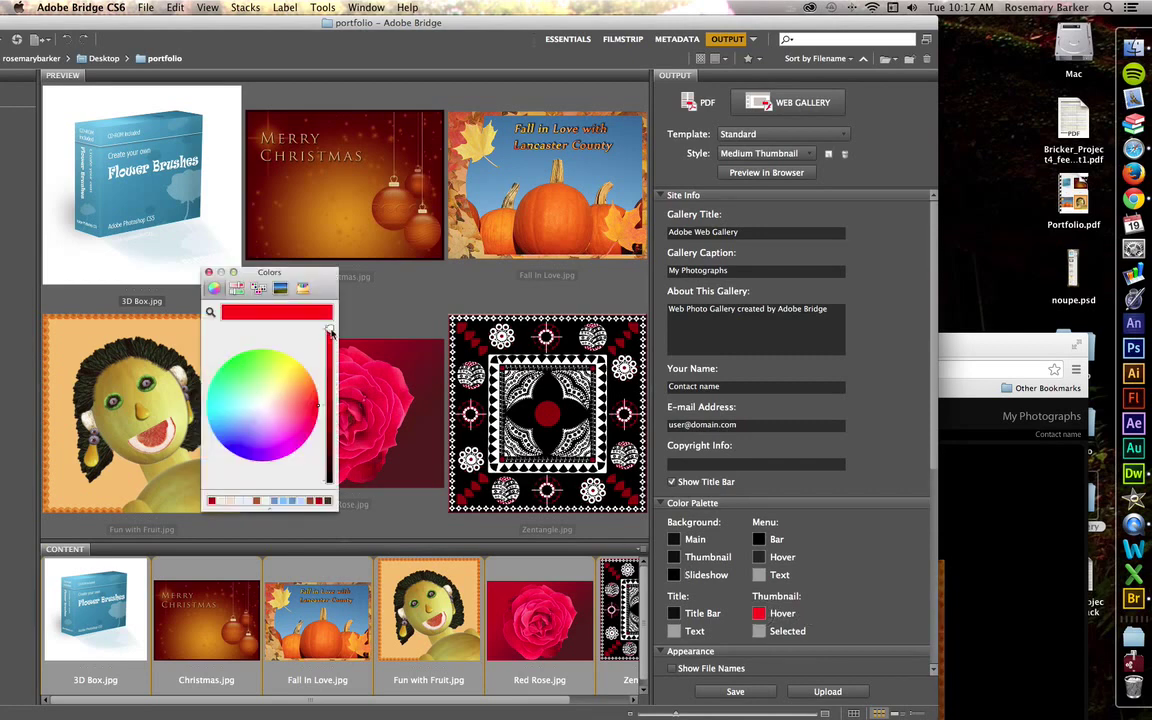
drag(328, 329, 331, 358)
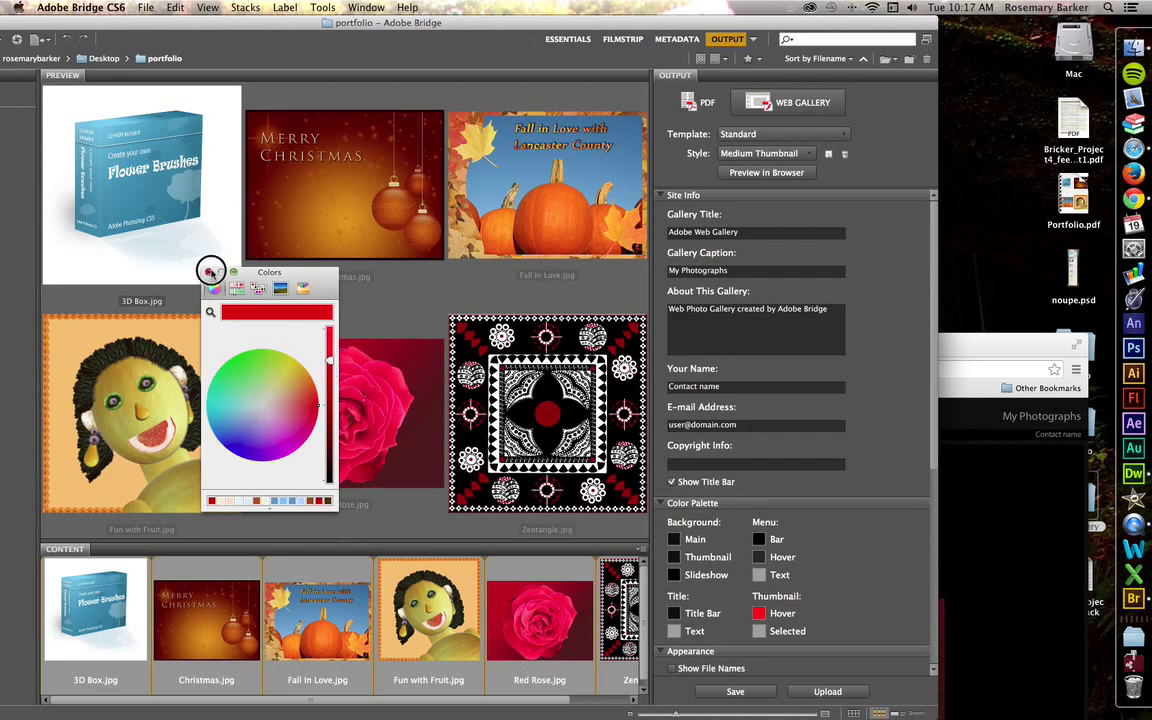
click(210, 271)
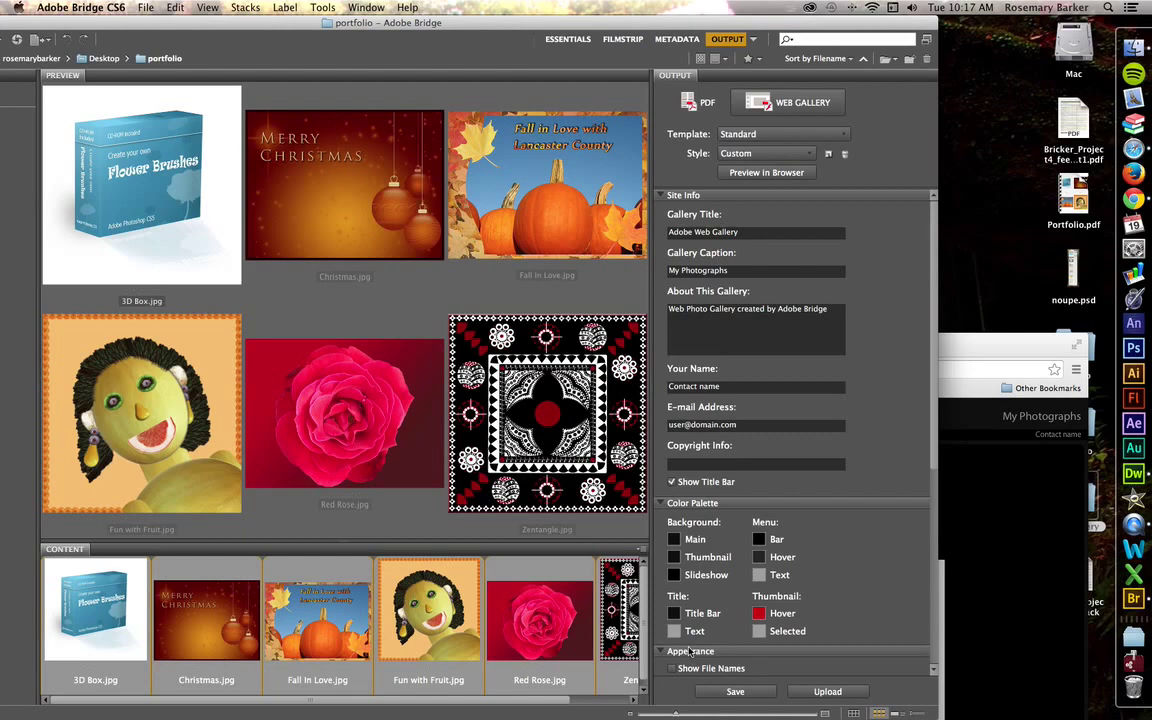
drag(460, 27, 635, 30)
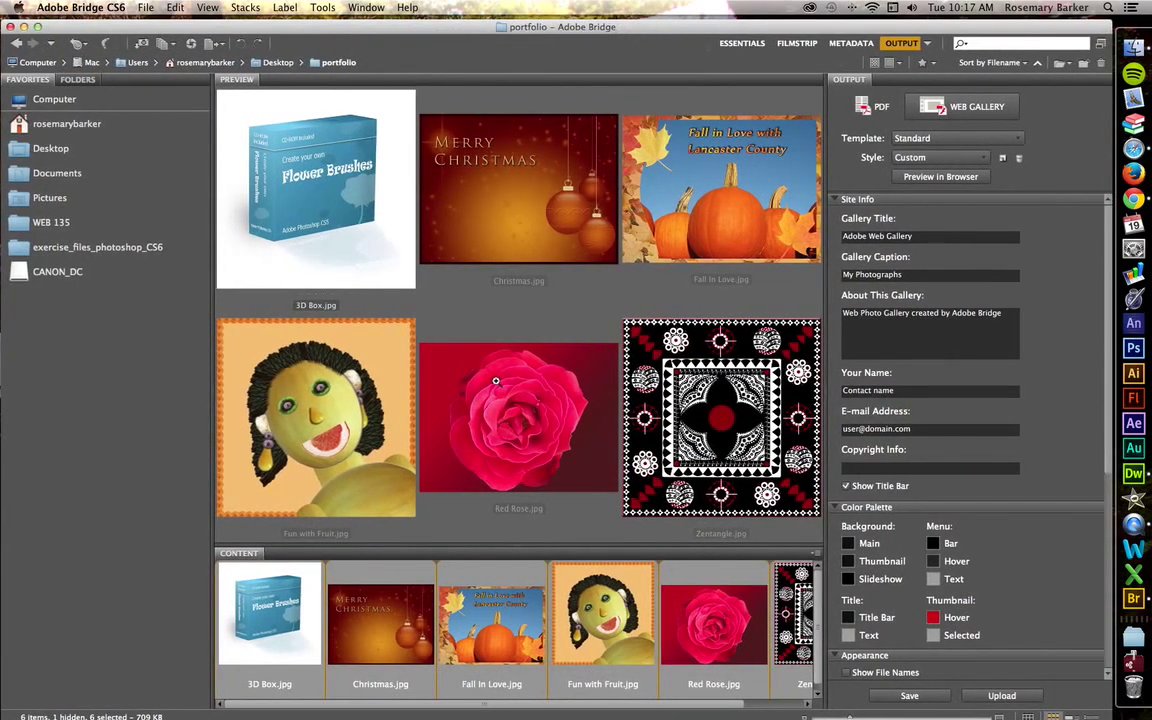